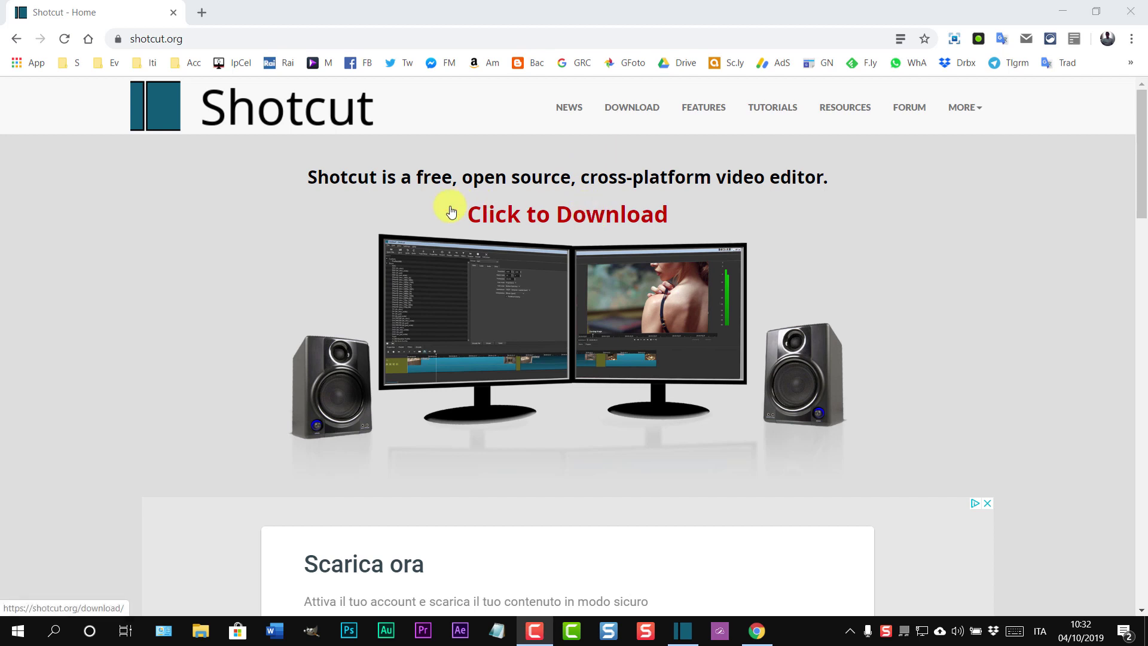
Review the Windows installer options on the Shotcut download page, and minimize the browser.
click(561, 217)
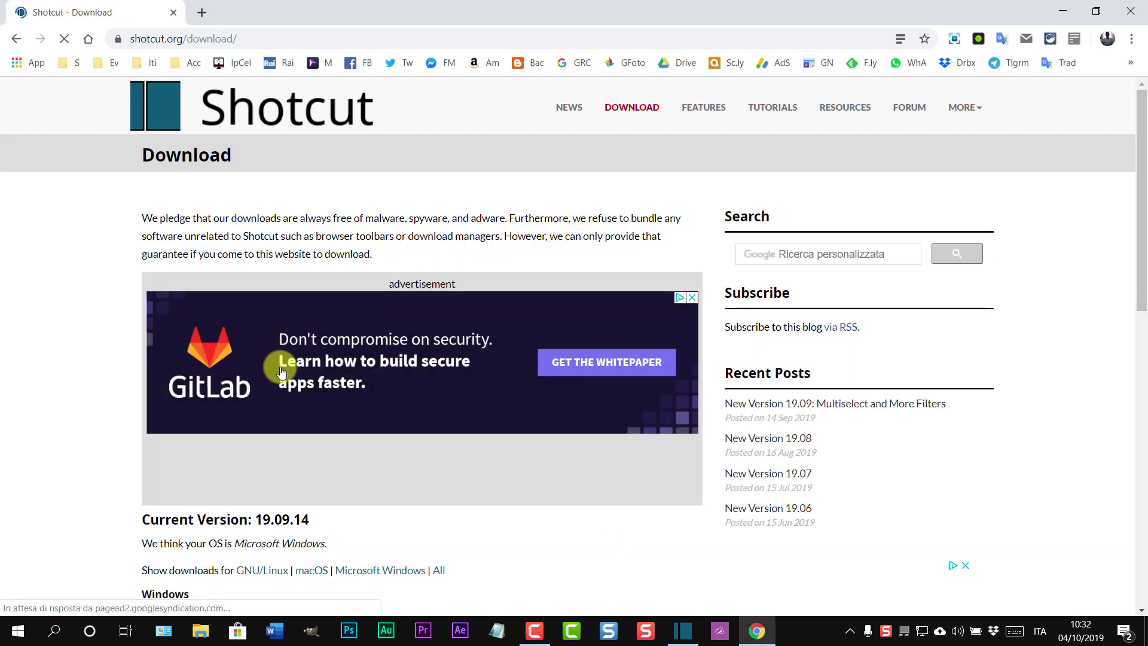
scroll(306, 391, down, 1)
scroll(306, 395, down, 3)
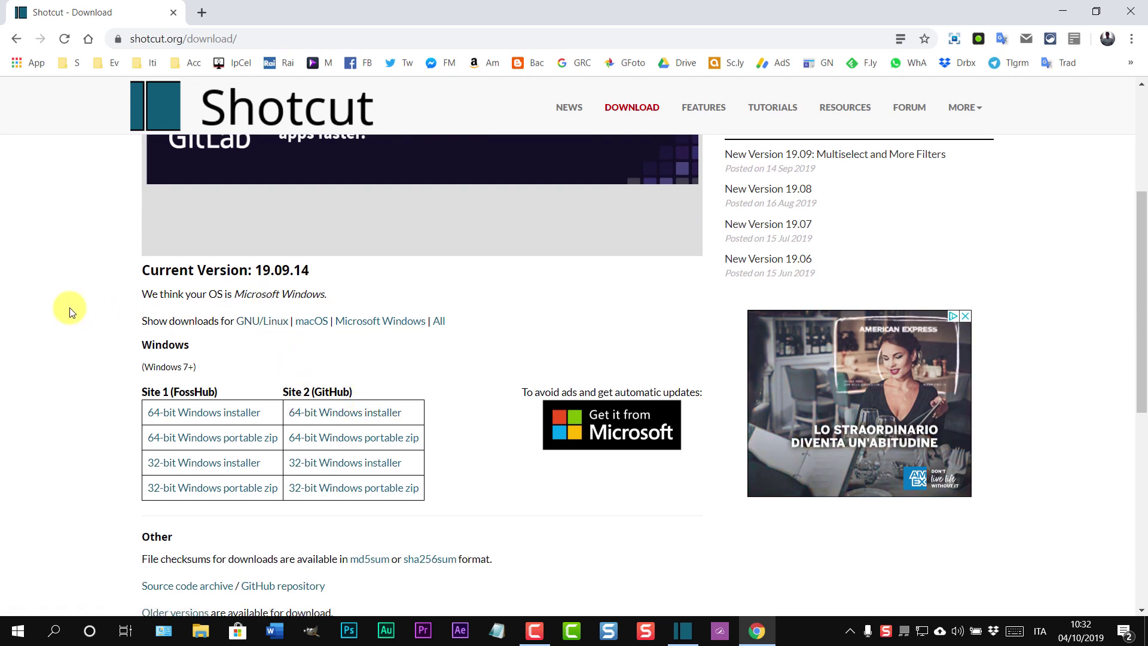
scroll(68, 308, down, 1)
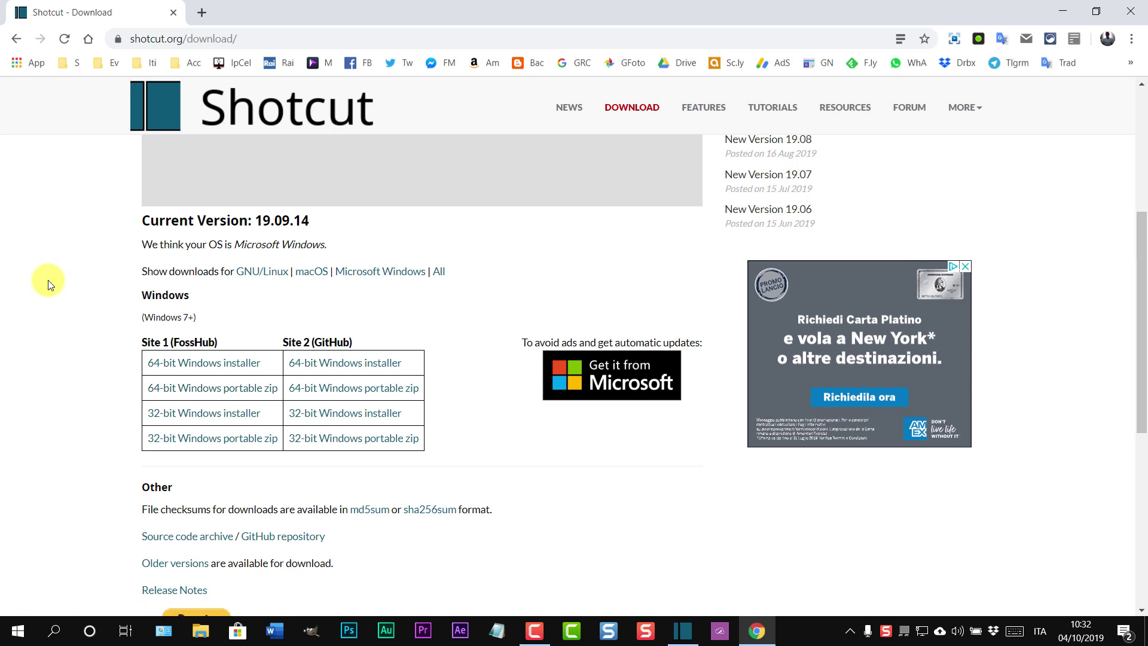
click(1076, 13)
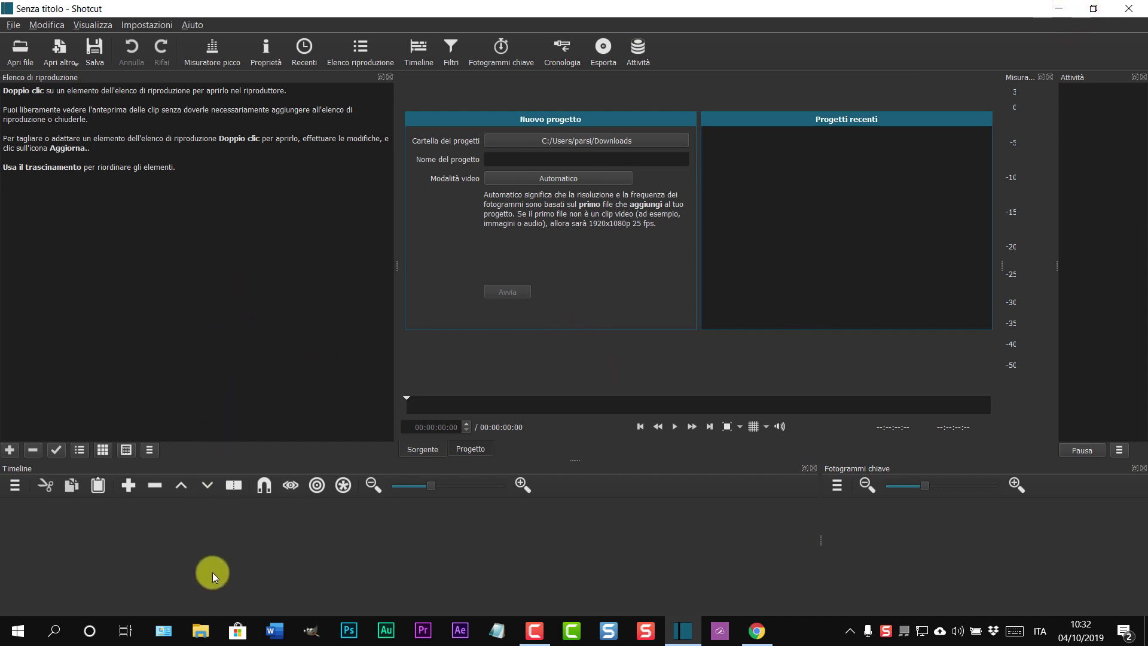
Switch to File Explorer and check the frame width and height of video 2048-1080.mp4 in the Downloads folder.
click(203, 622)
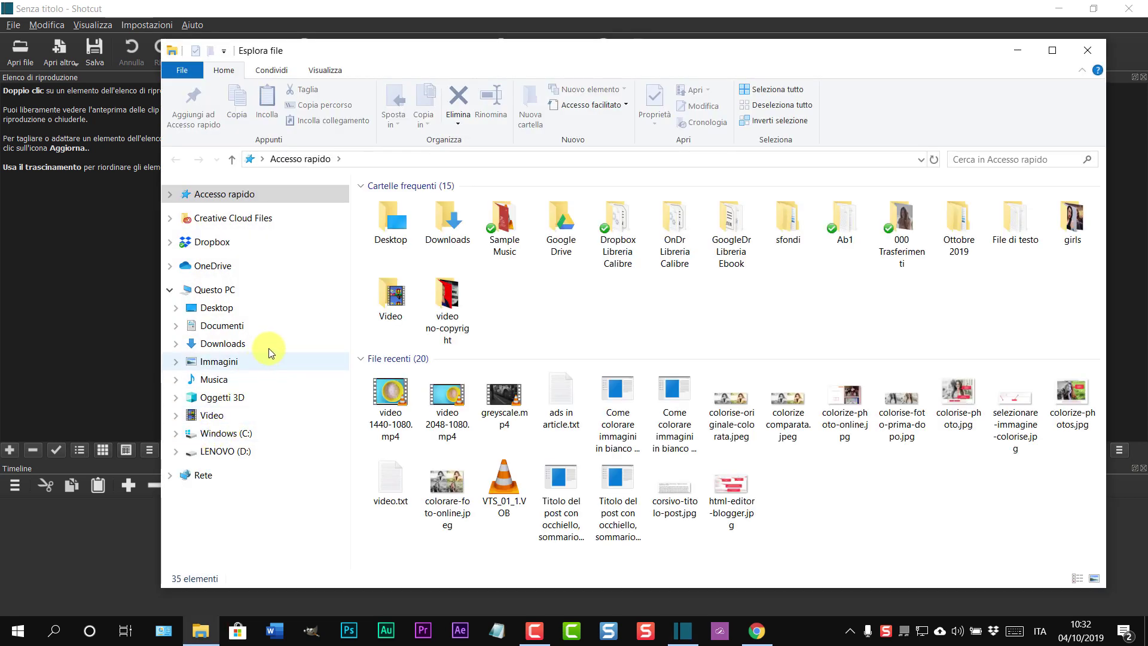
click(223, 343)
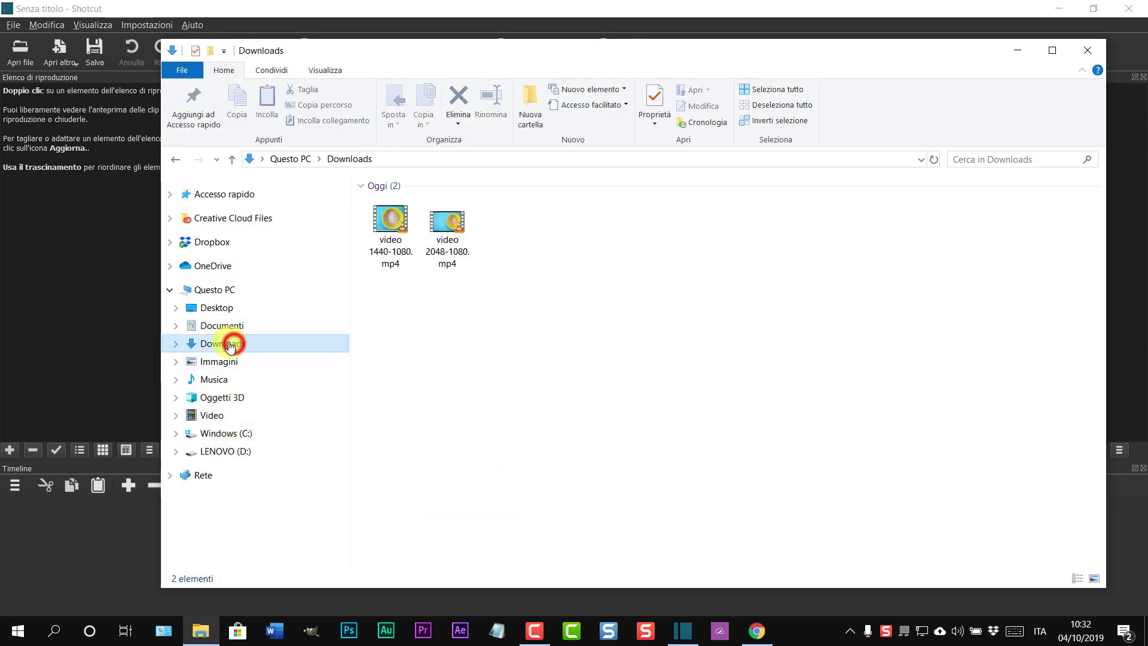
click(452, 229)
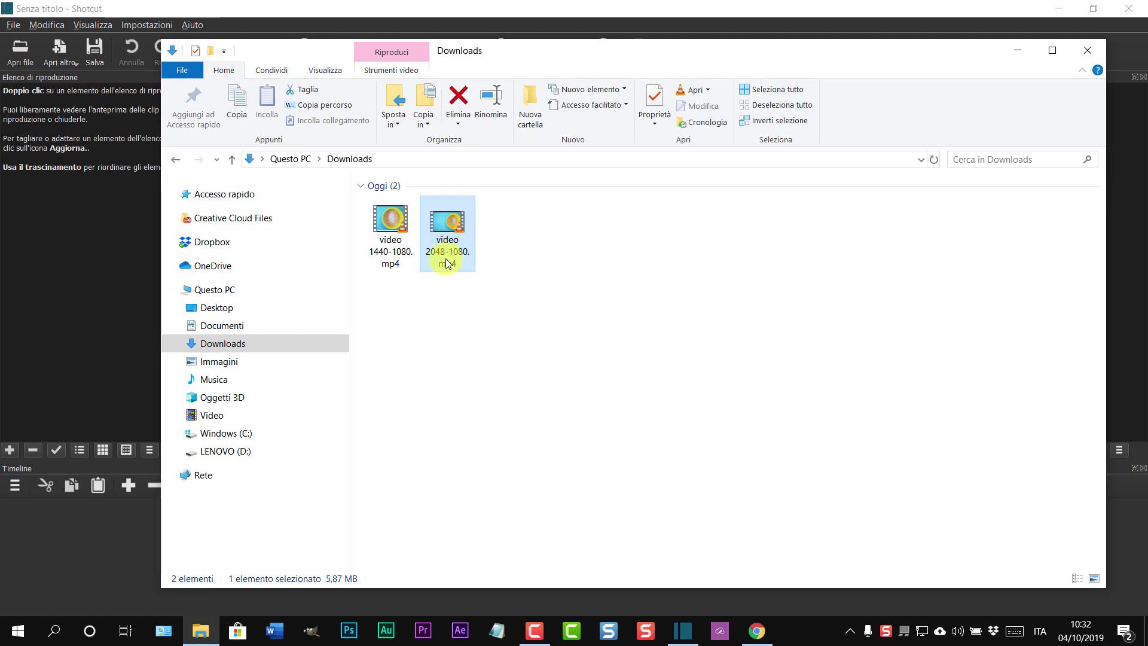
mouse_move(440, 257)
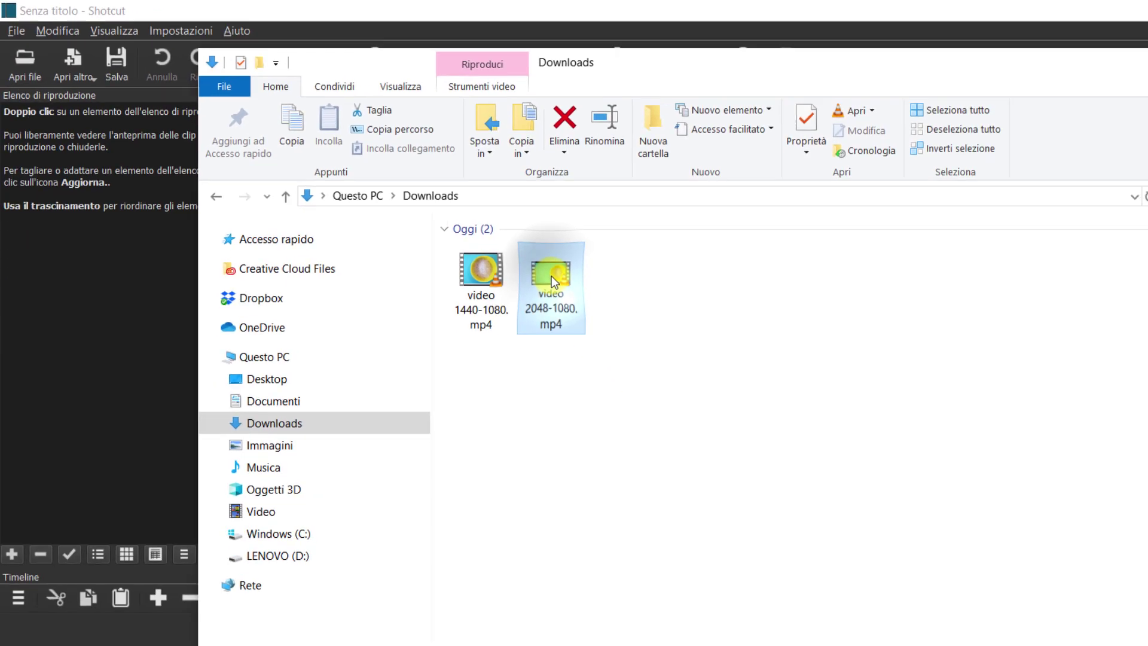
right_click(834, 416)
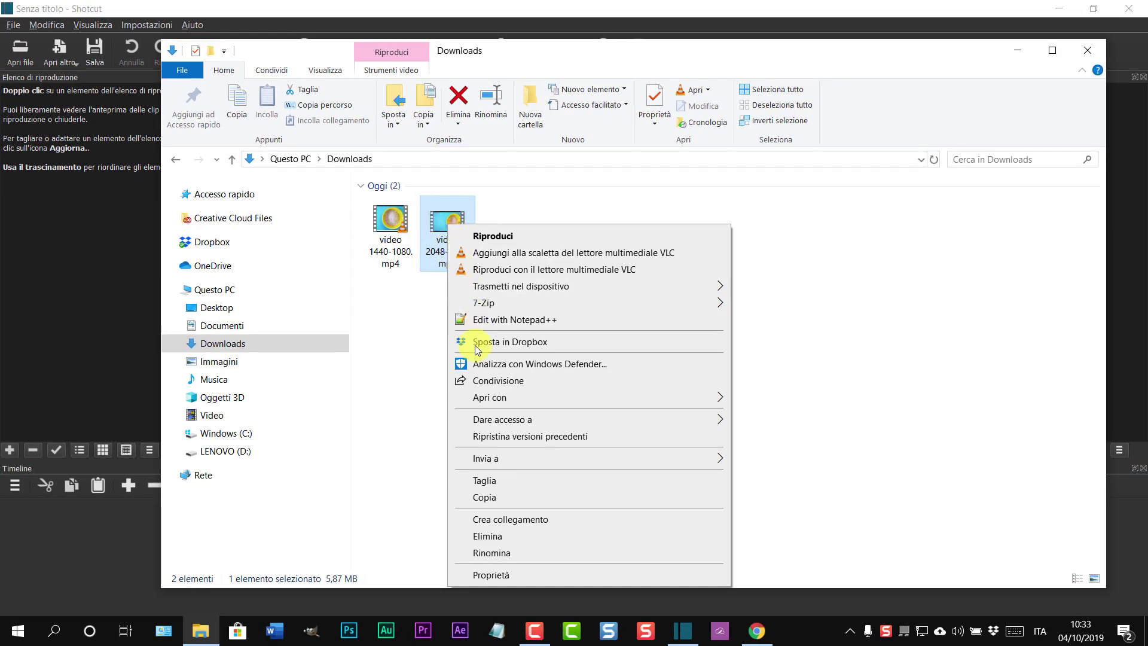
click(494, 577)
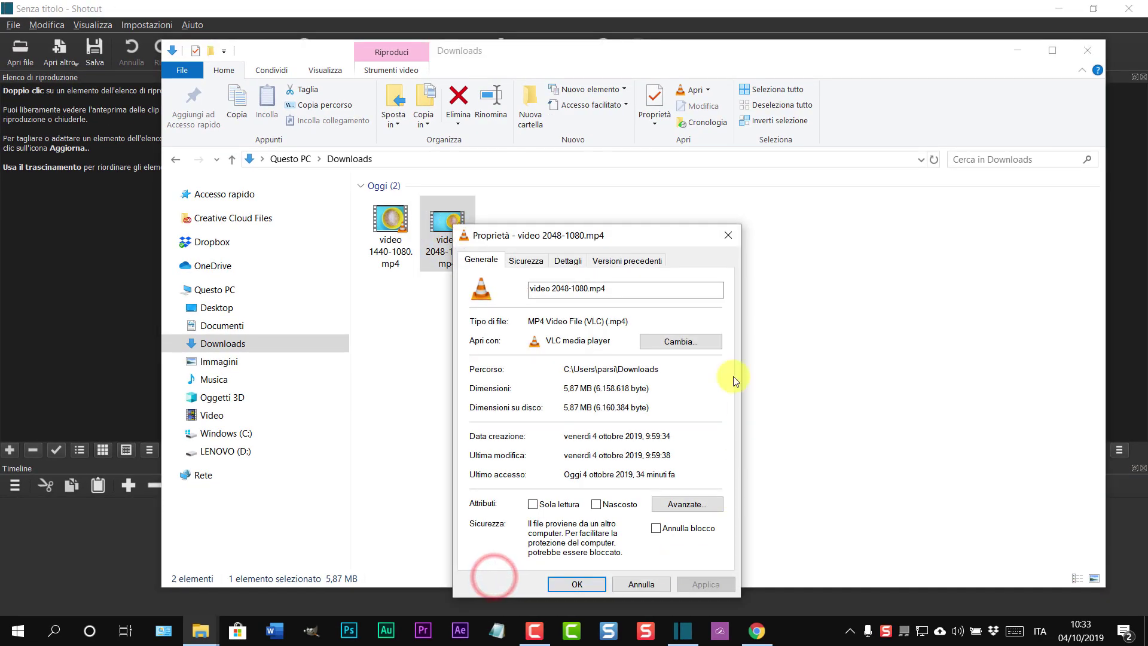
click(577, 262)
drag(598, 235, 618, 99)
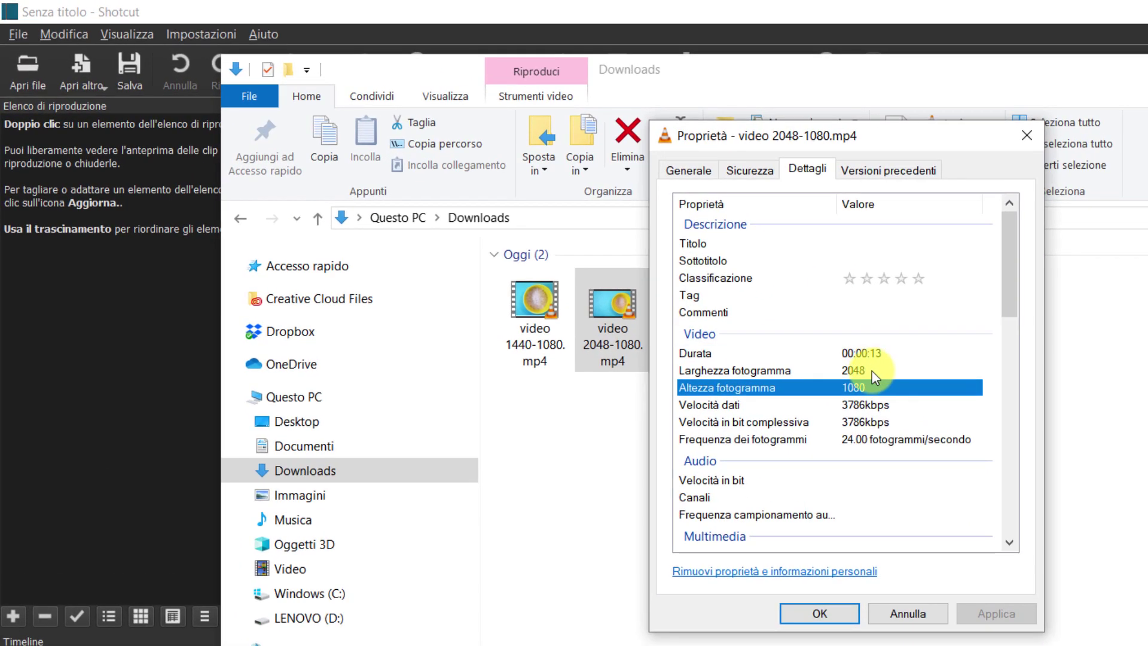
click(872, 371)
click(878, 386)
click(877, 371)
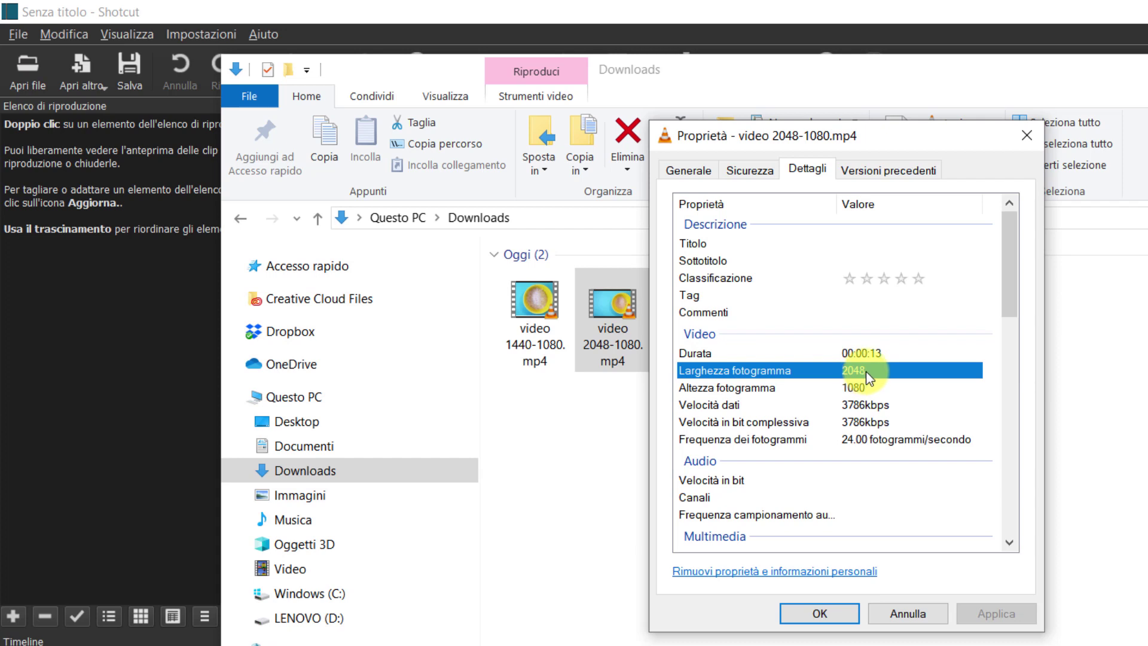
click(1028, 137)
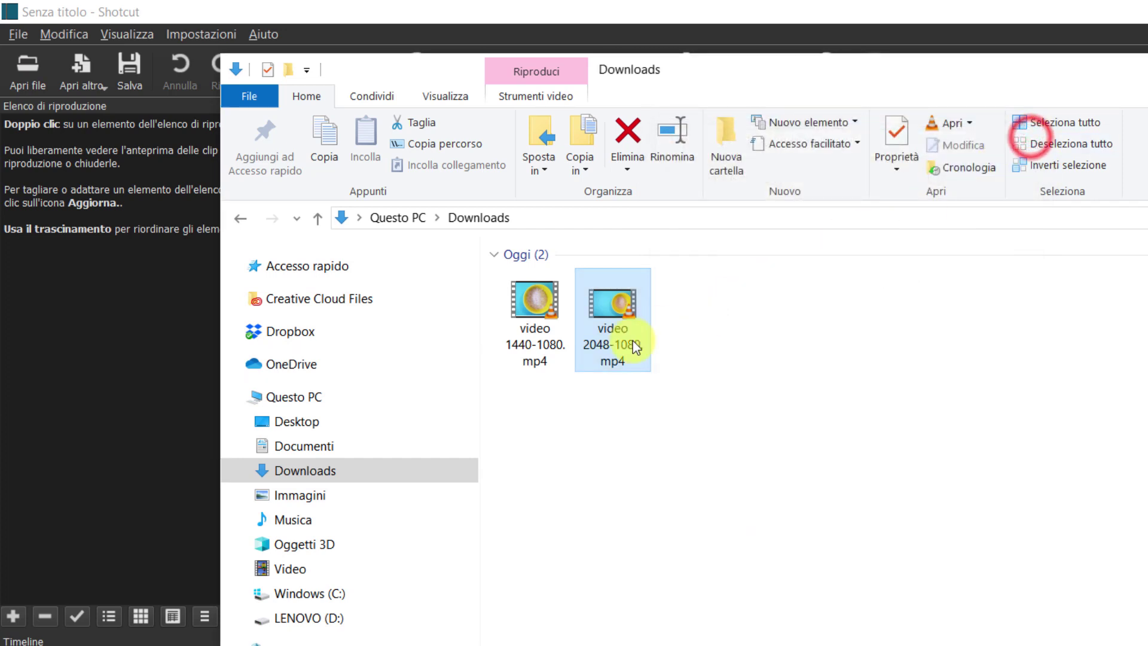
Check the frame width and height of video 1440-1080.mp4, and close File Explorer.
click(539, 314)
right_click(539, 316)
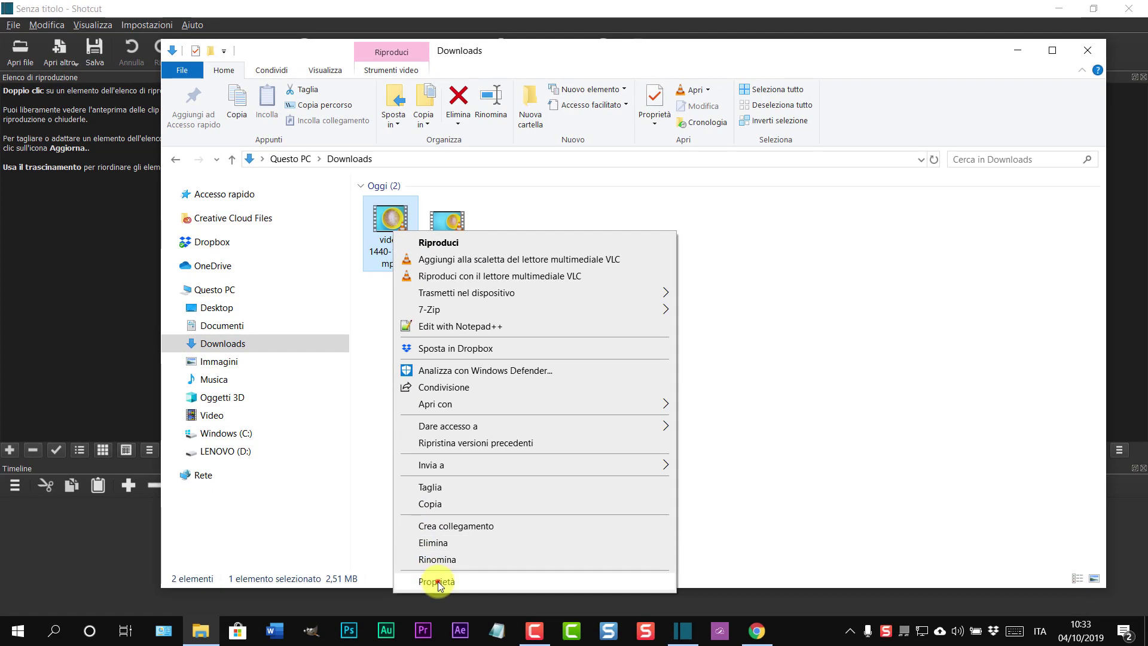
click(437, 581)
click(510, 268)
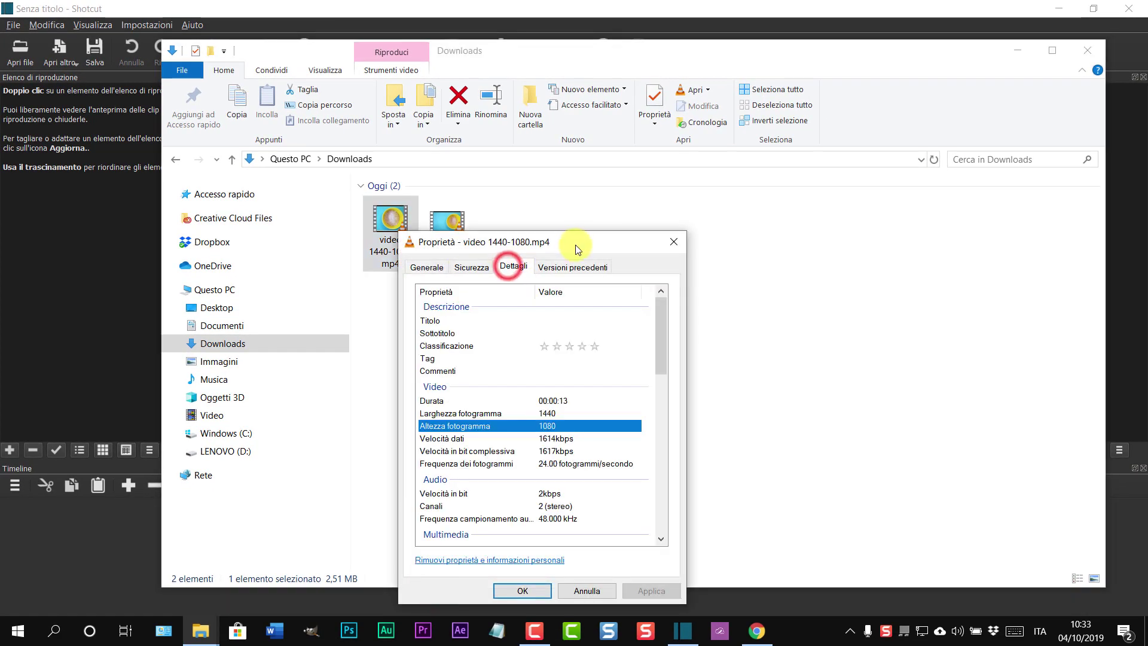
drag(578, 243, 634, 179)
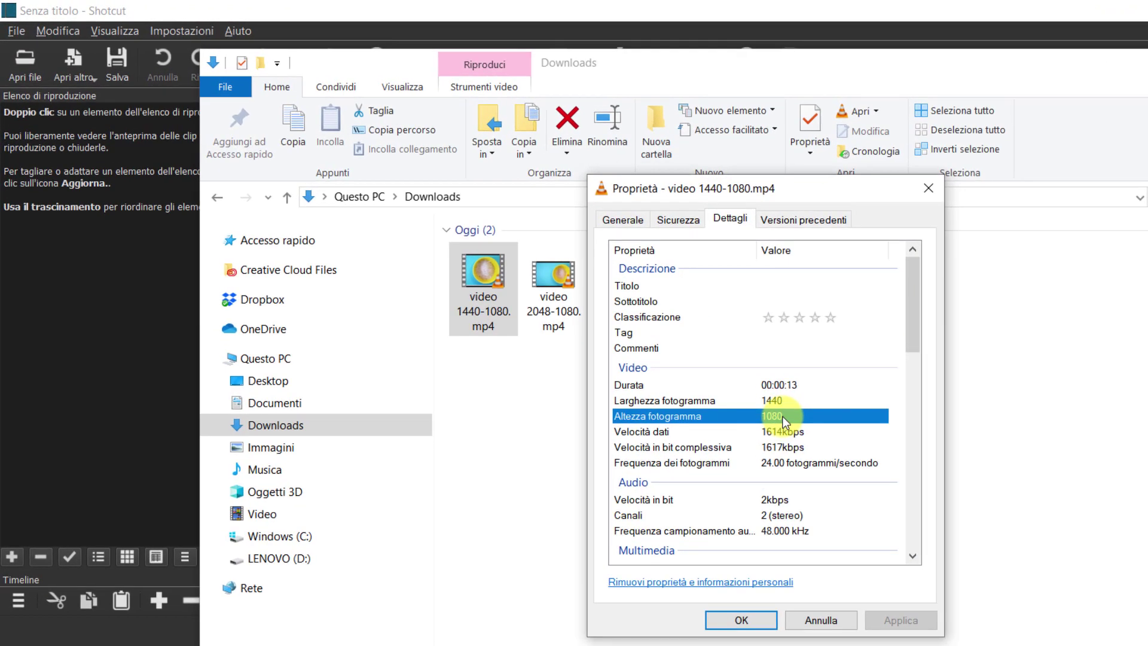
click(784, 400)
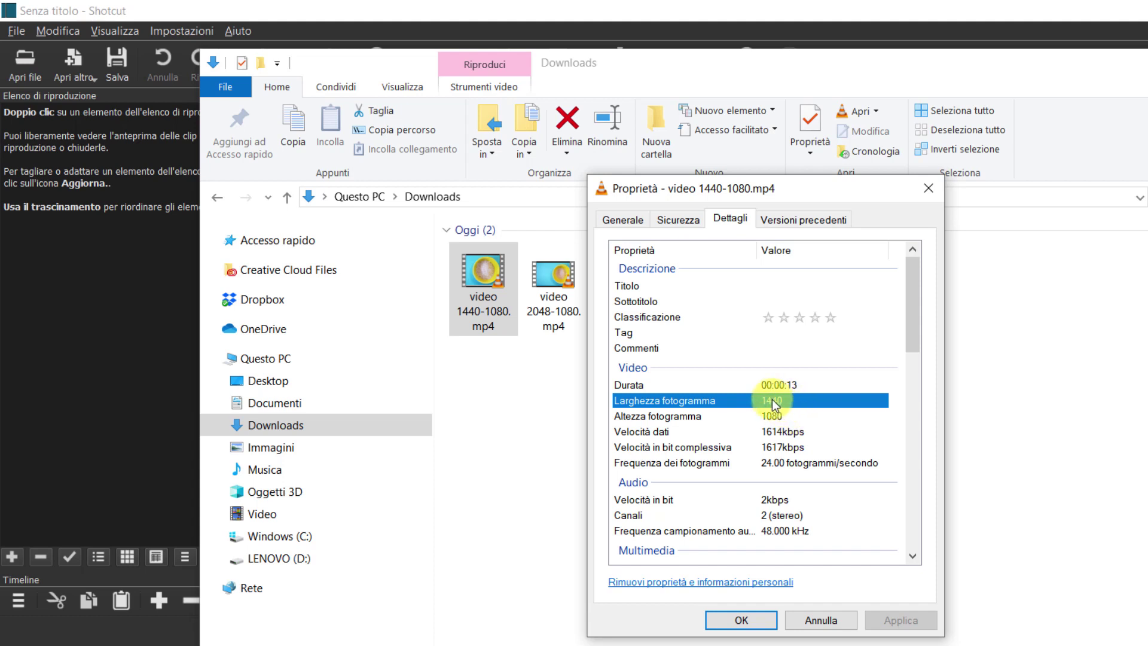
click(929, 189)
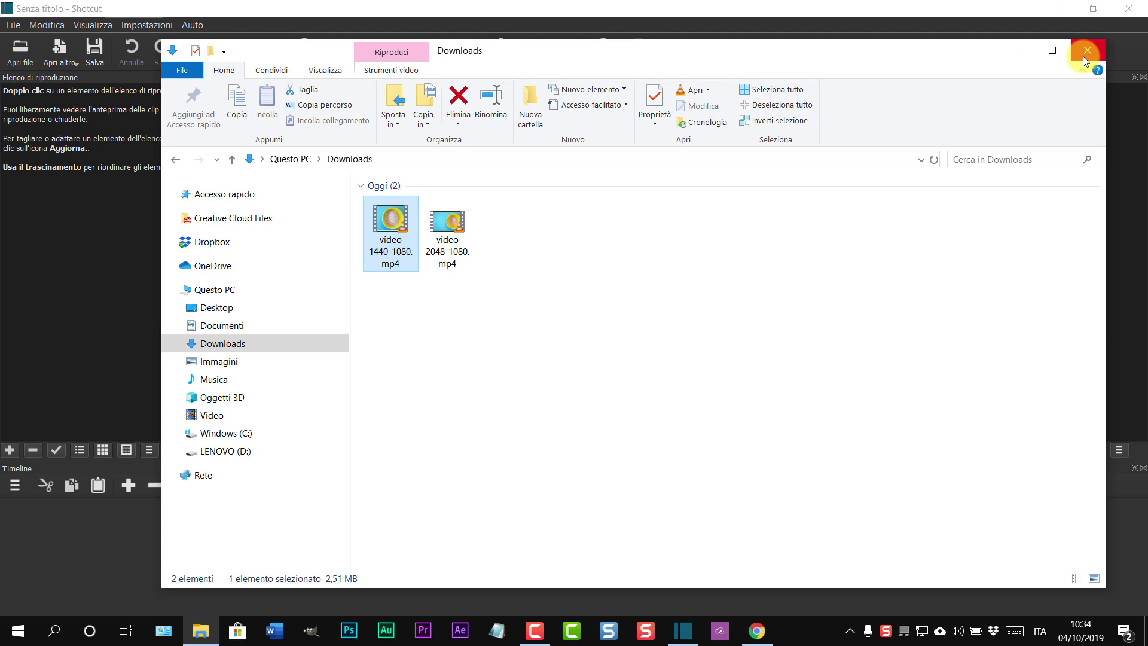
click(1086, 52)
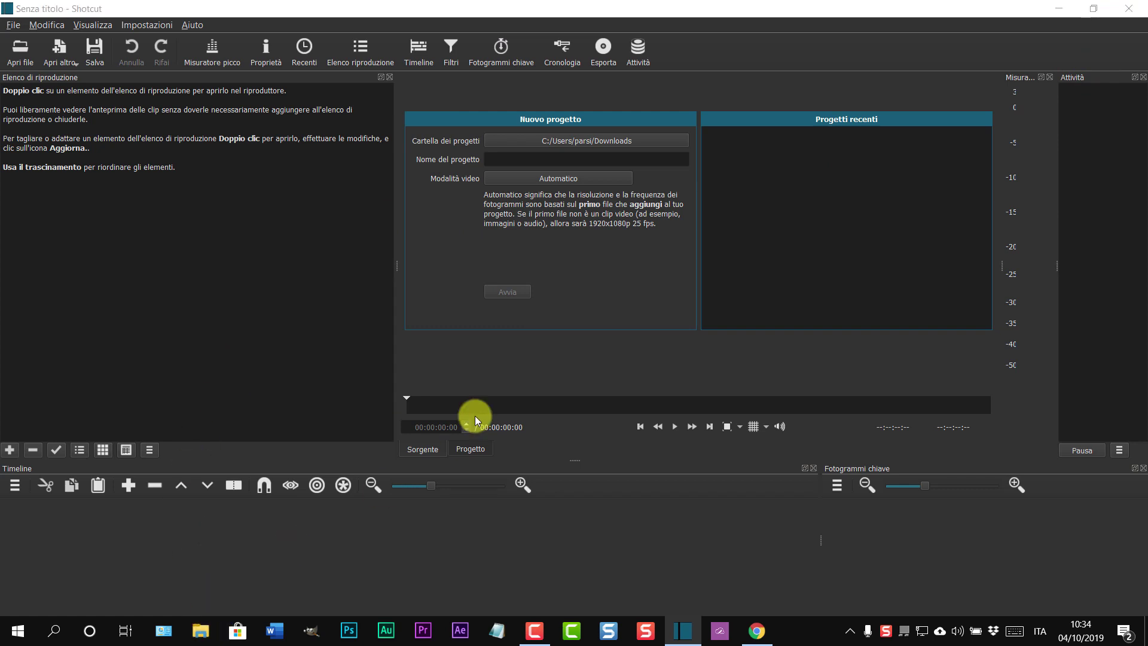
Add video 2048-1080.mp4 from the Downloads folder to the Shotcut playlist and pause its playback.
key(super+e)
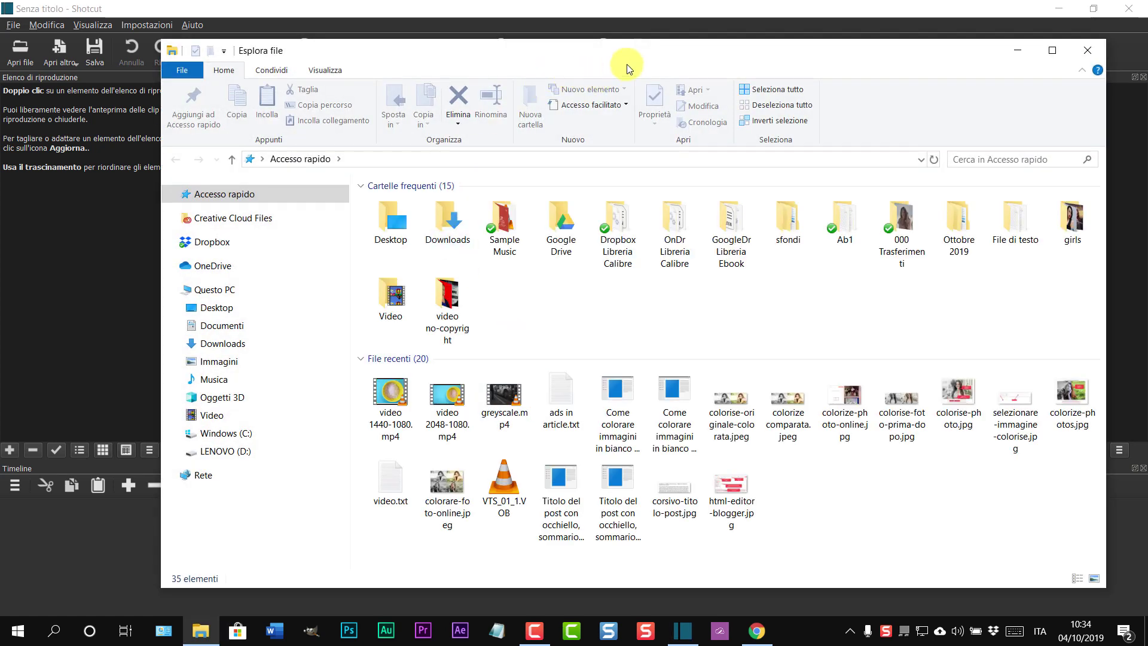
click(223, 344)
drag(689, 54, 751, 168)
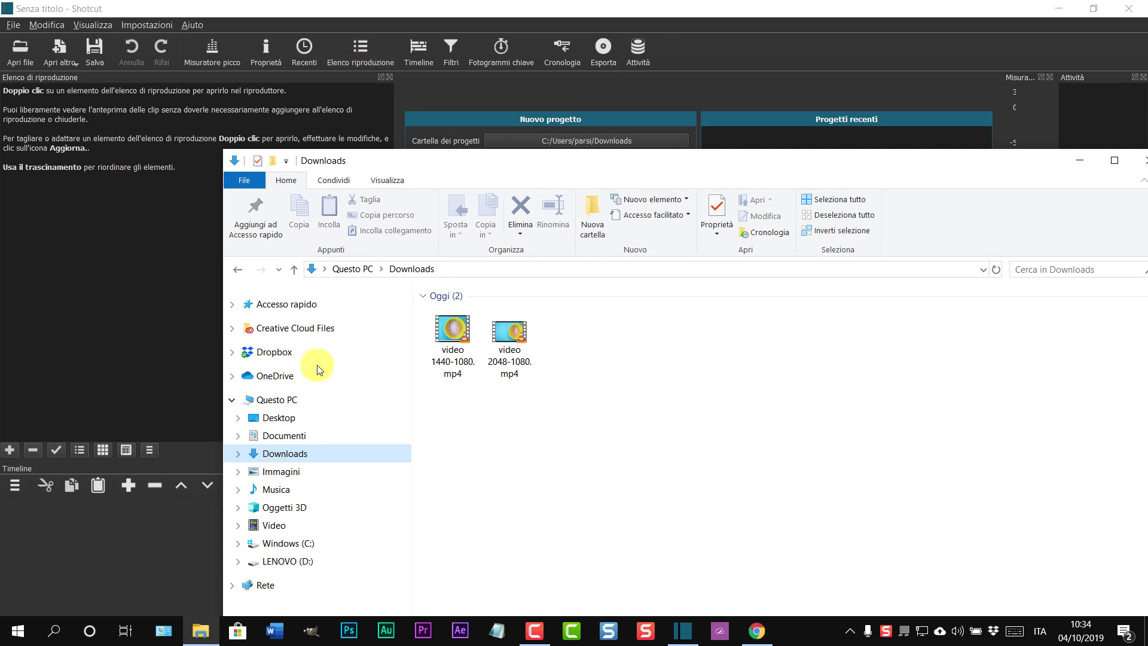
click(516, 345)
drag(516, 345, 124, 283)
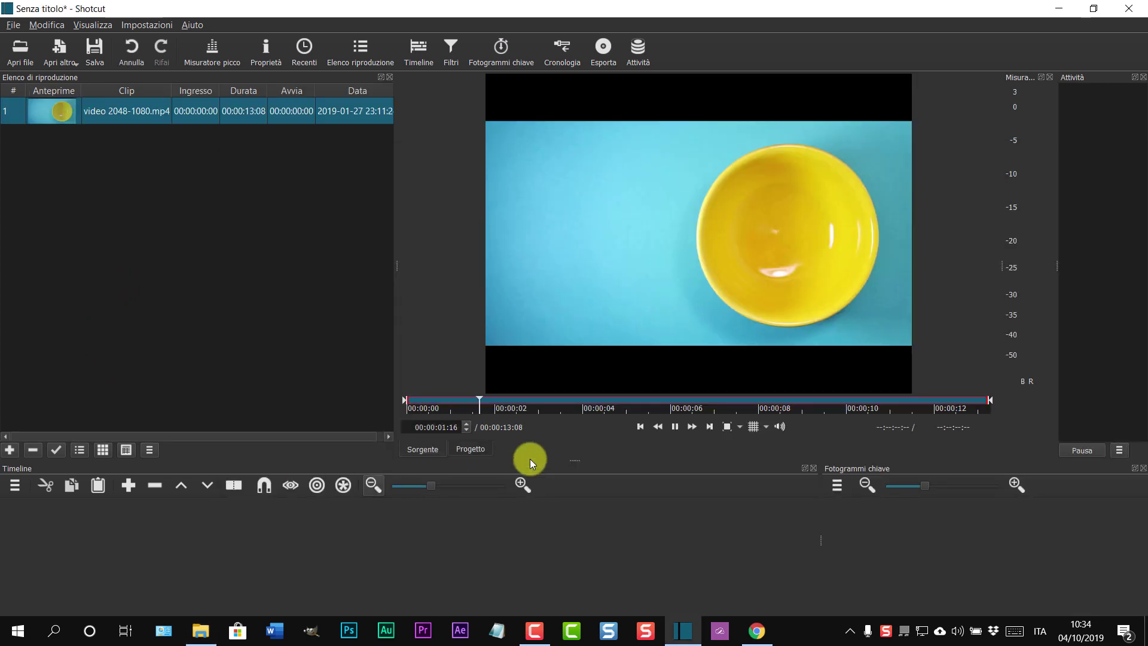
click(676, 427)
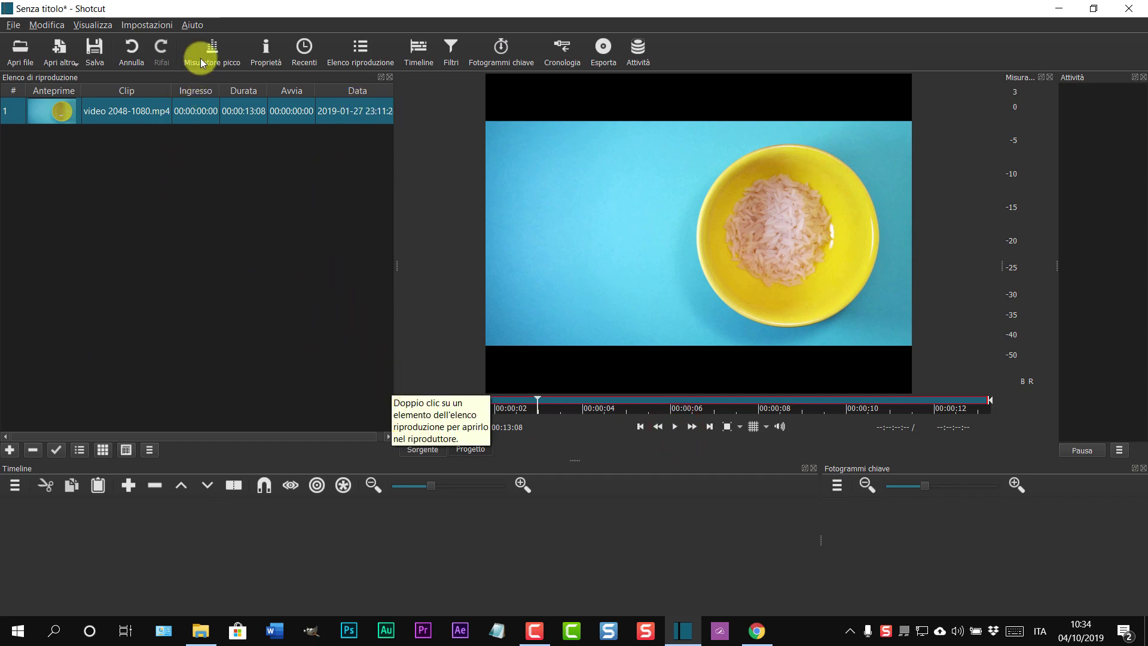
Set the project's video mode to HD 1080p 24 fps.
click(158, 27)
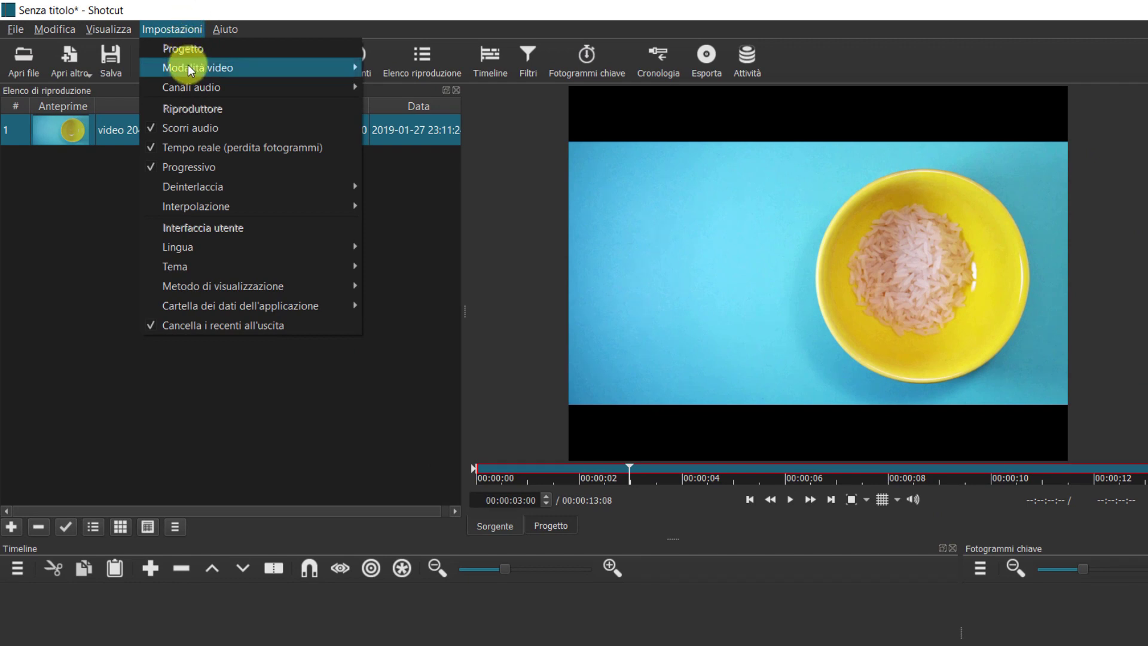
mouse_move(185, 69)
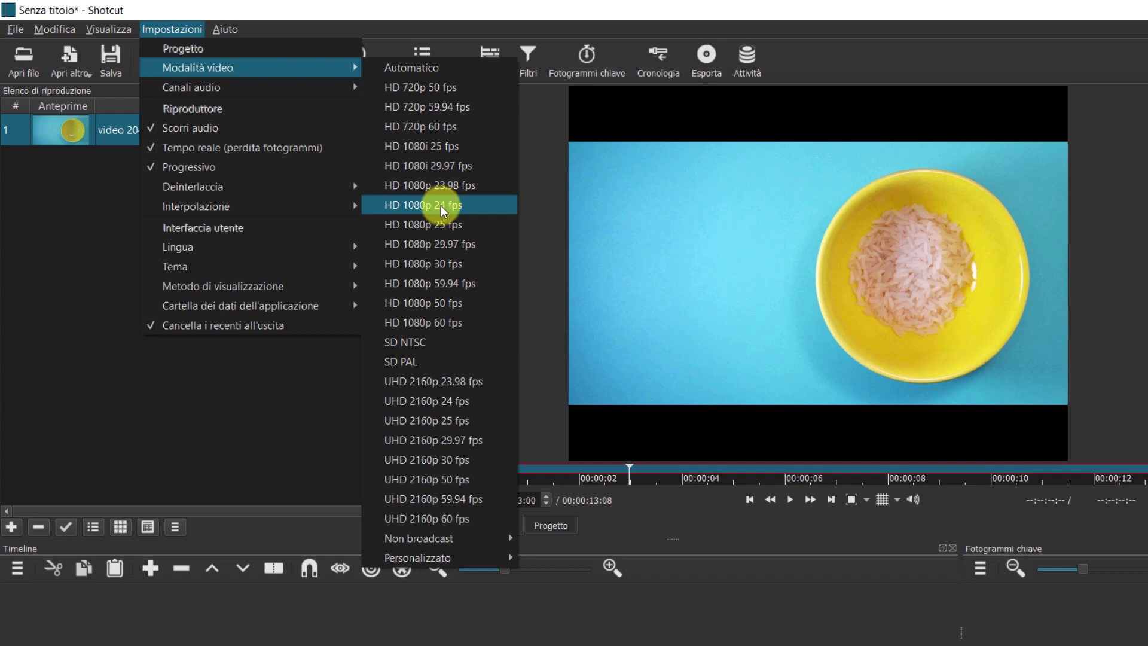
click(443, 210)
Check the frame rate of video 2048-1080.mp4 in its file details, and close File Explorer.
click(253, 635)
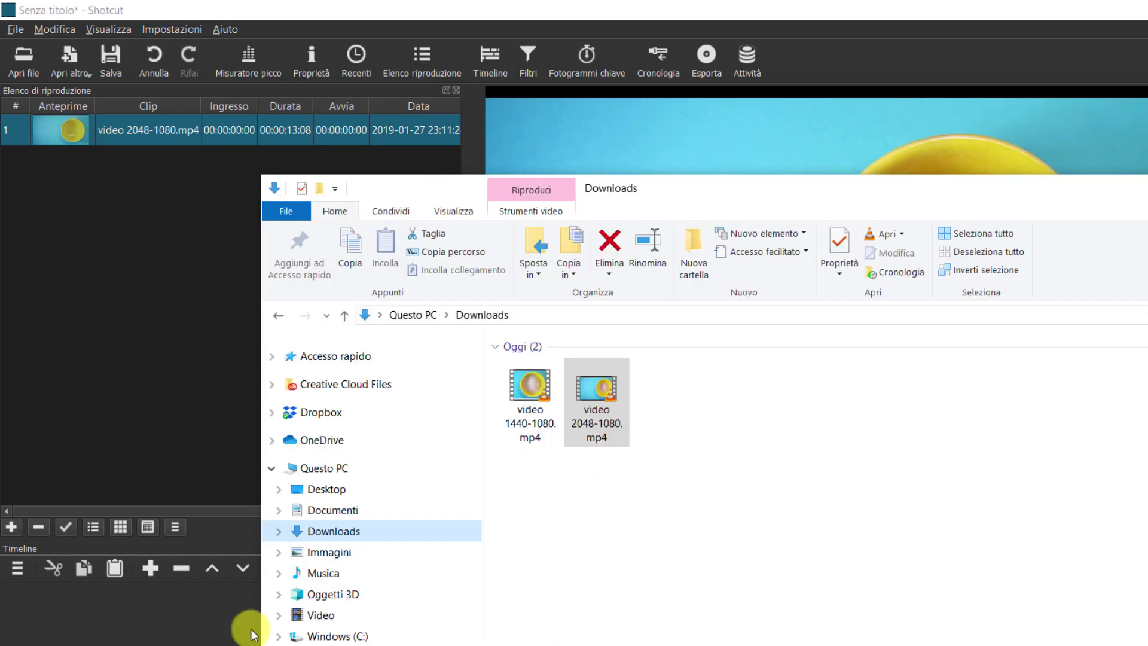
right_click(605, 397)
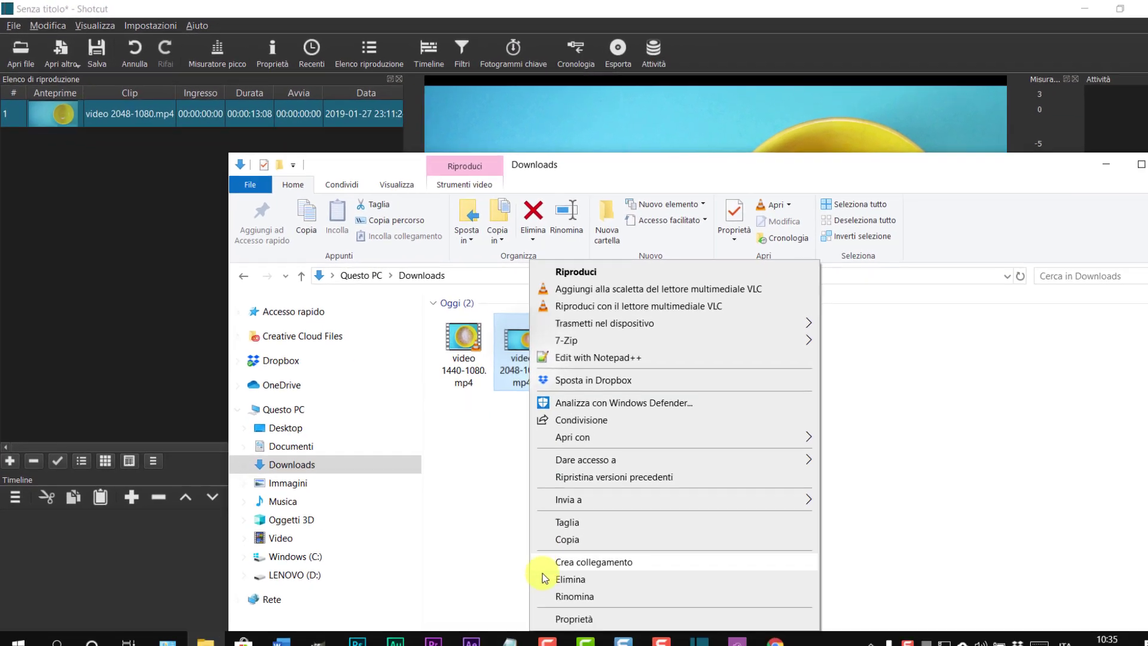
click(582, 616)
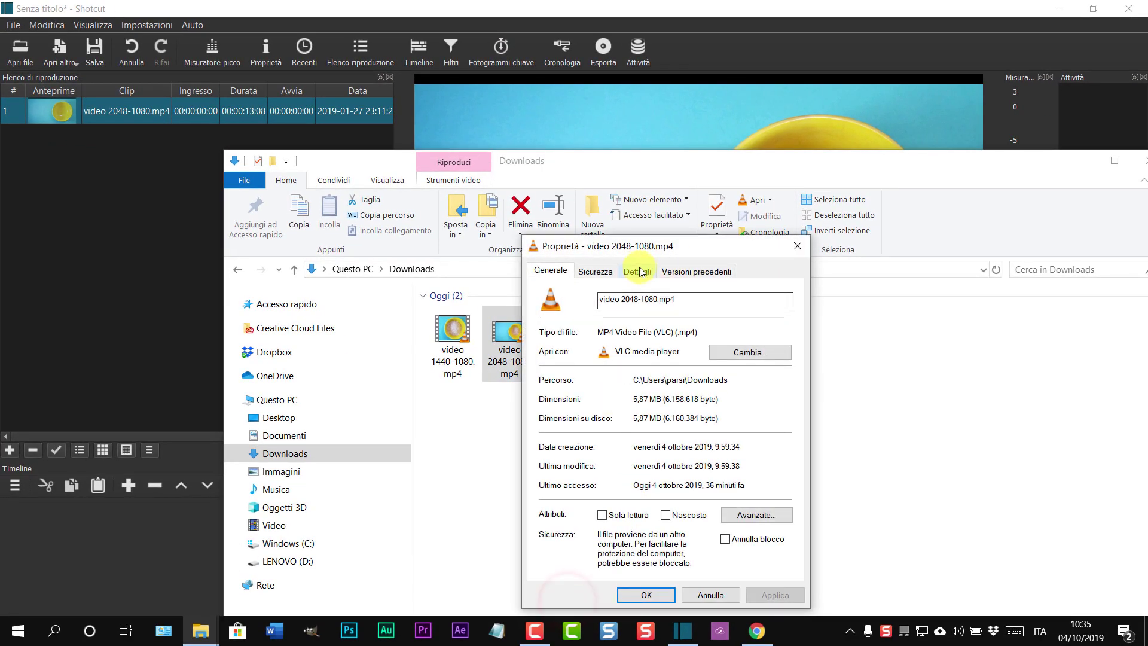
click(638, 271)
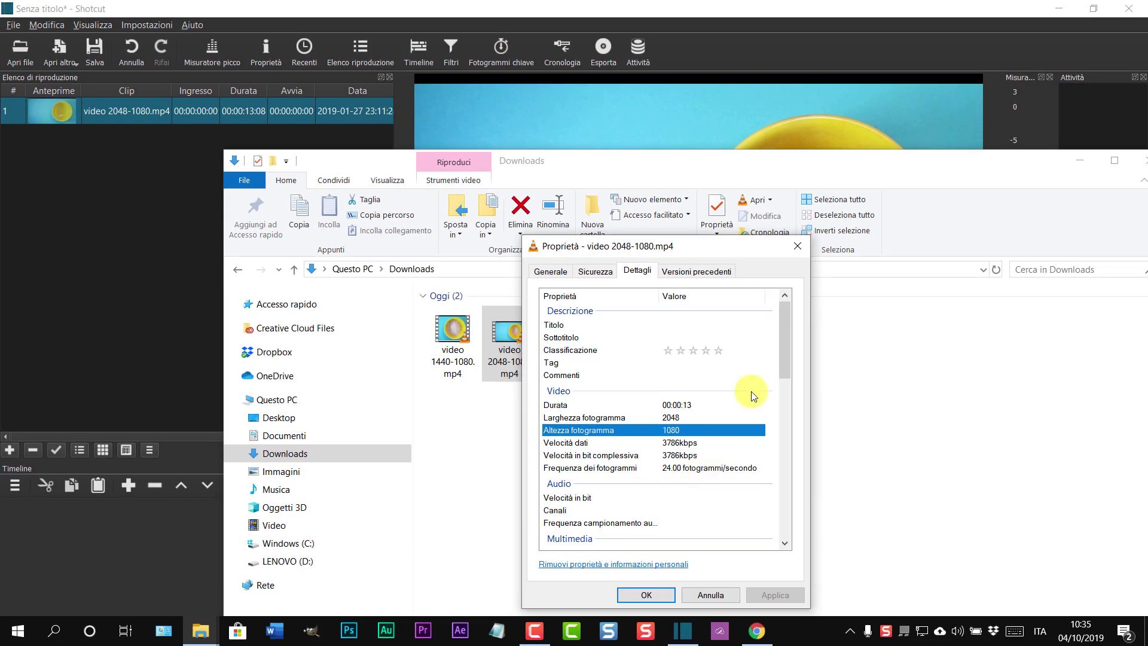
click(797, 250)
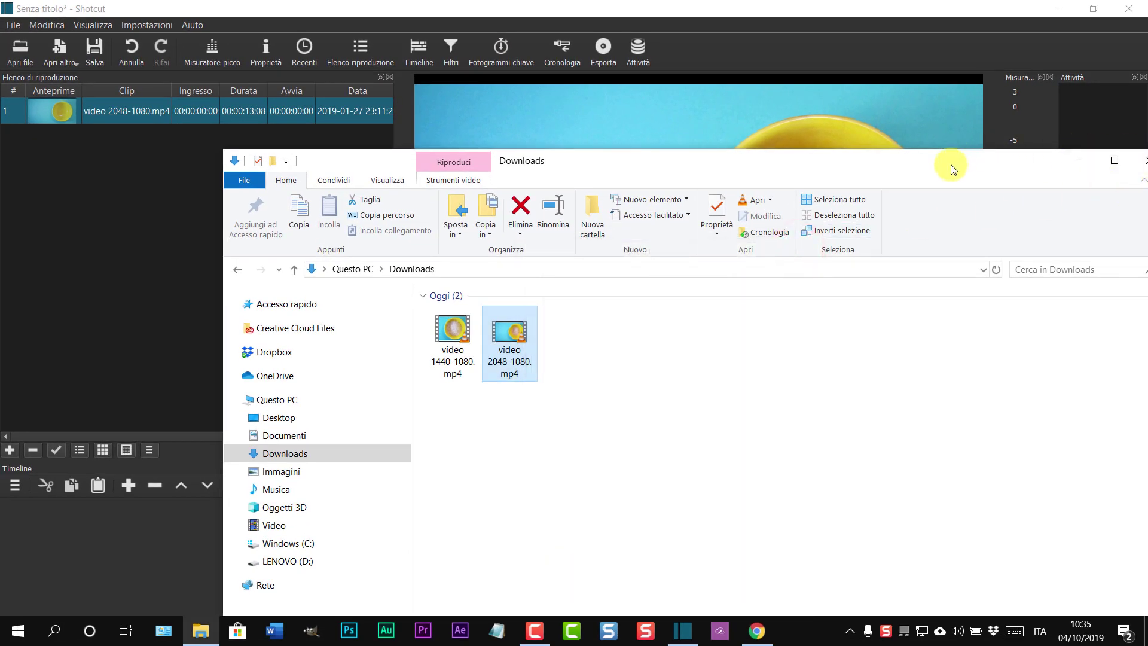
drag(951, 164, 890, 156)
click(1088, 150)
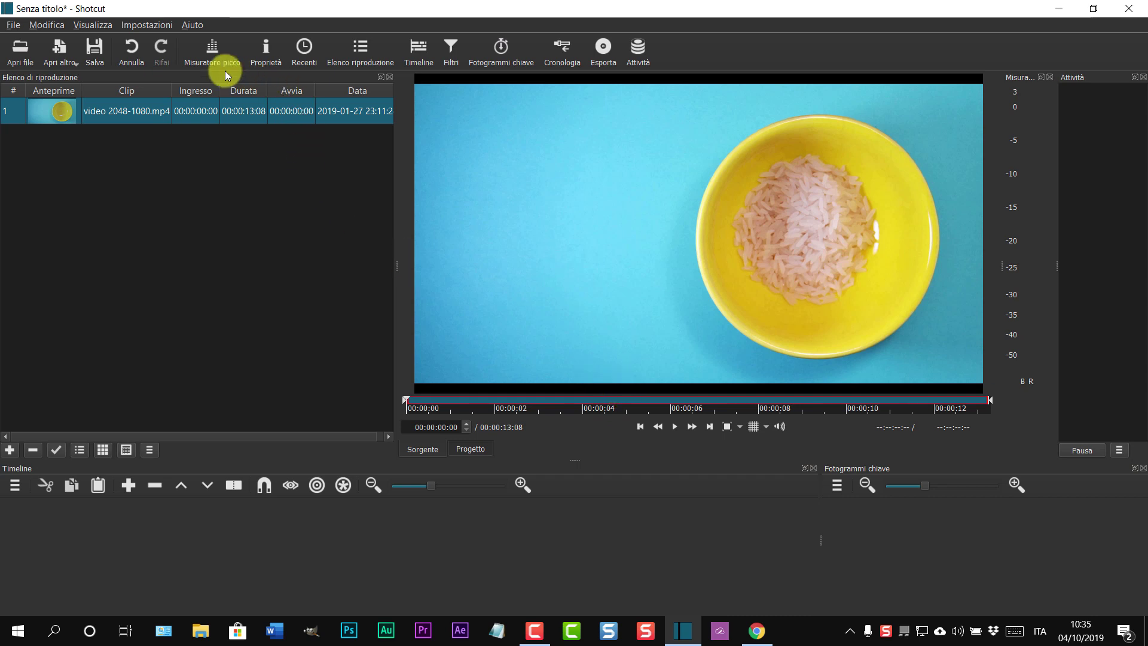
Switch the project to the custom video mode "quattro terzi".
click(161, 26)
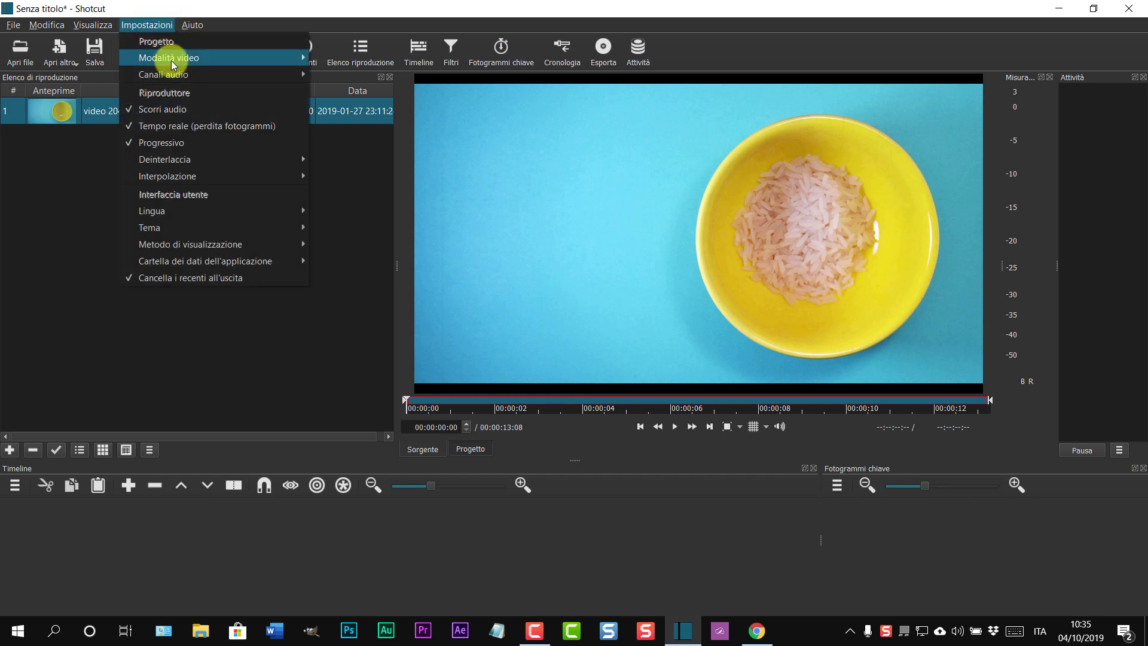
mouse_move(166, 57)
mouse_move(380, 476)
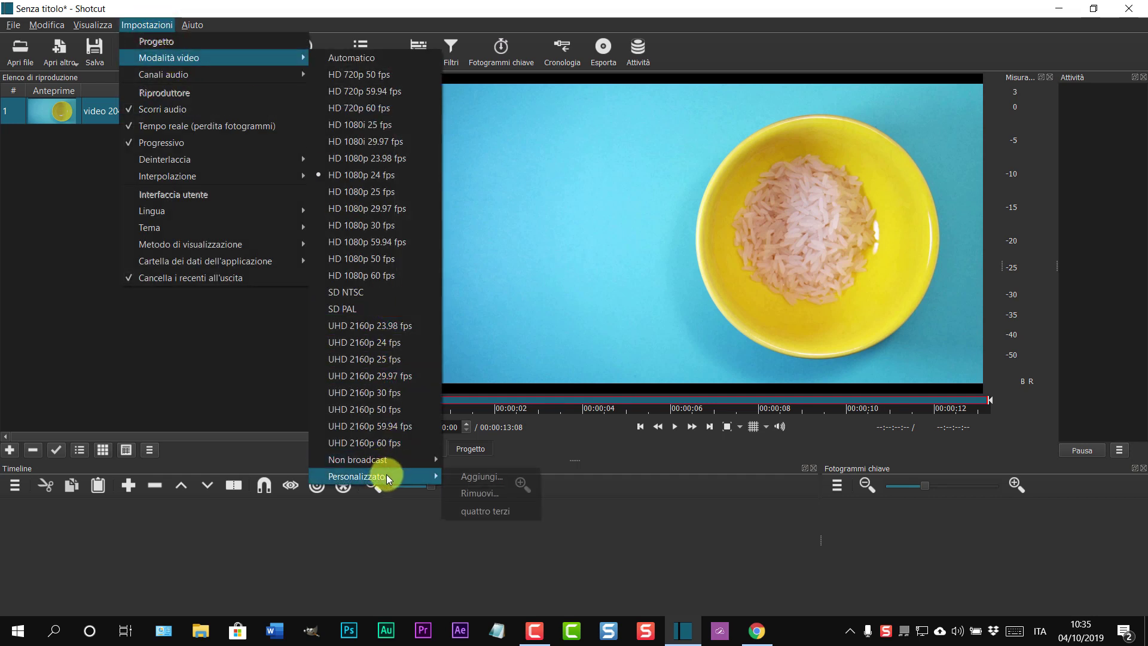
click(482, 510)
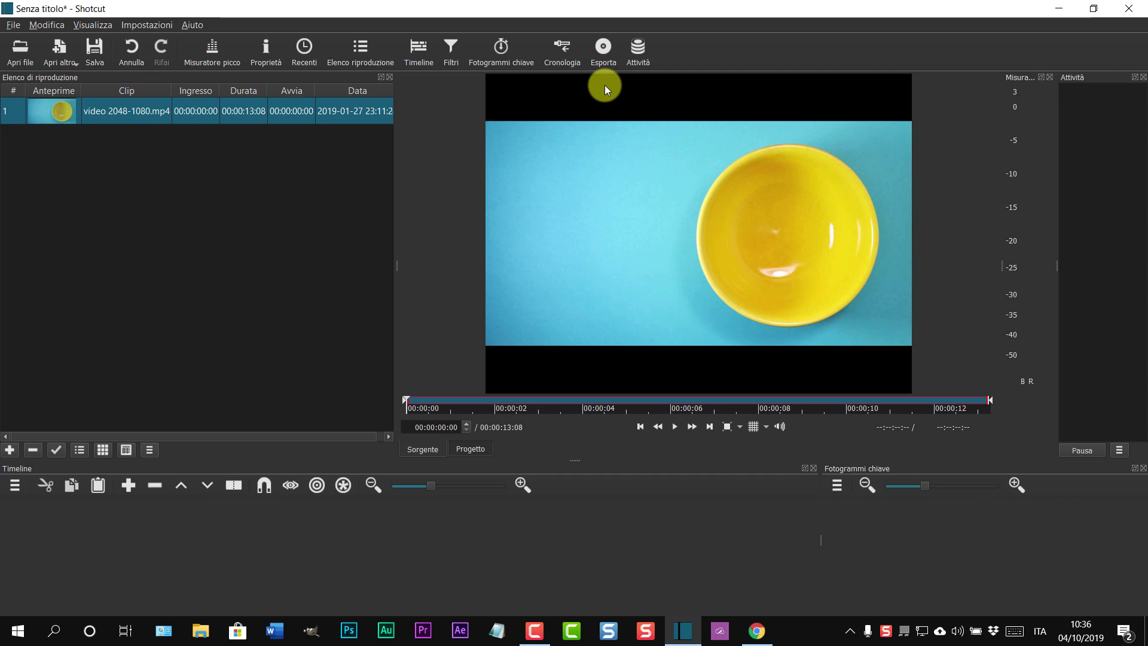
Set the project's video mode back to HD 1080p 24 fps.
click(149, 26)
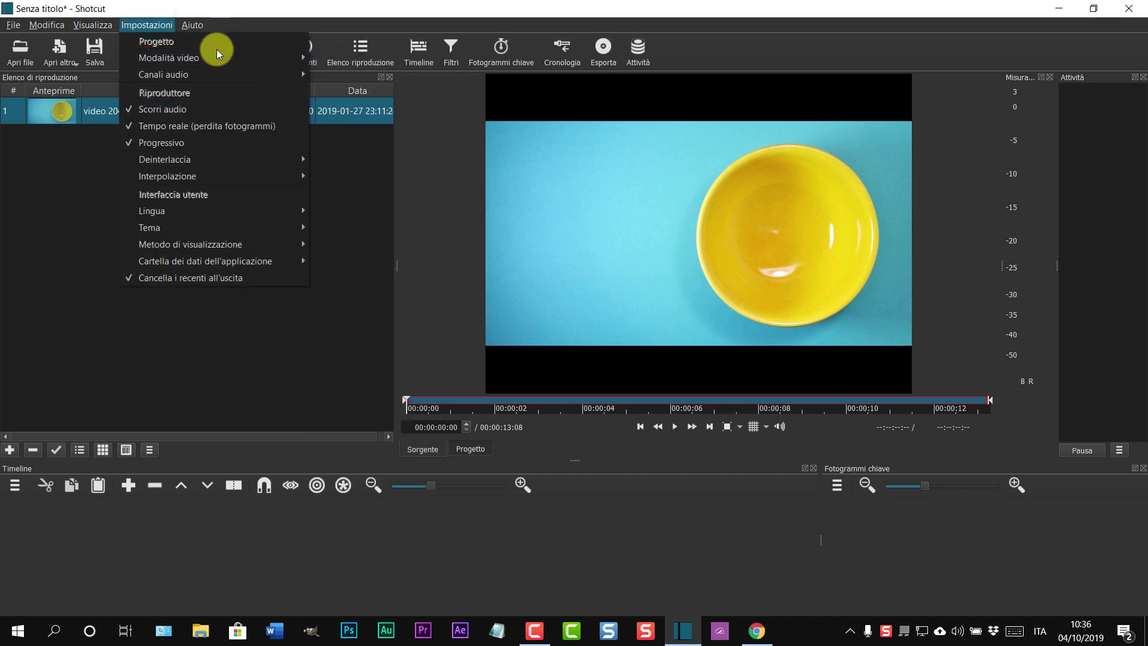
mouse_move(217, 59)
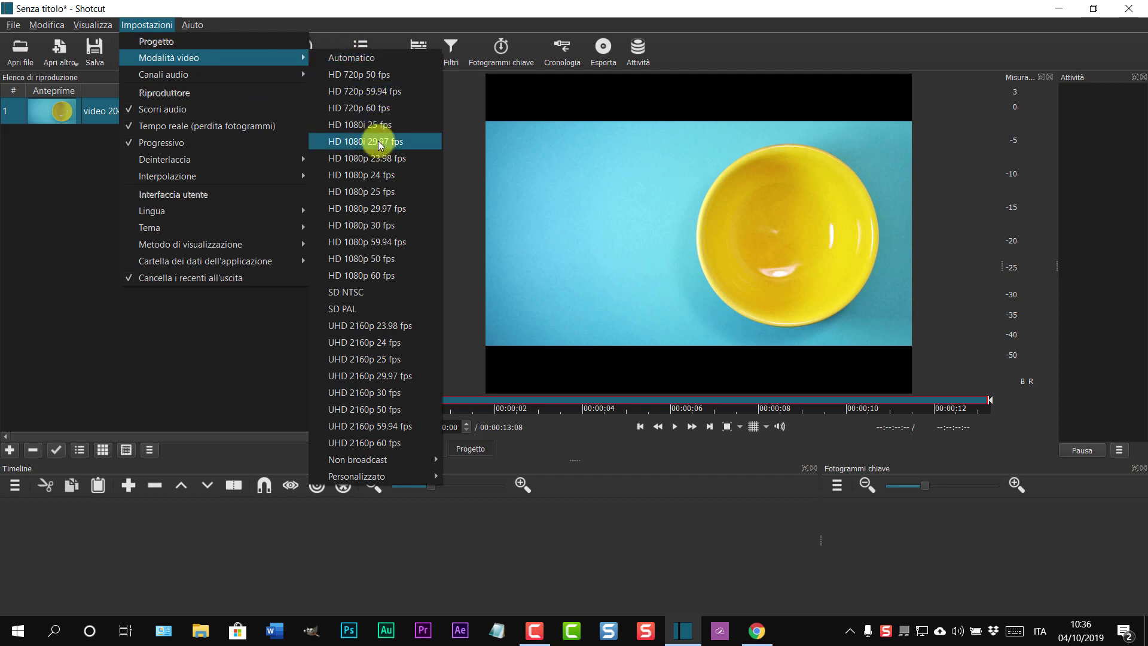
click(377, 177)
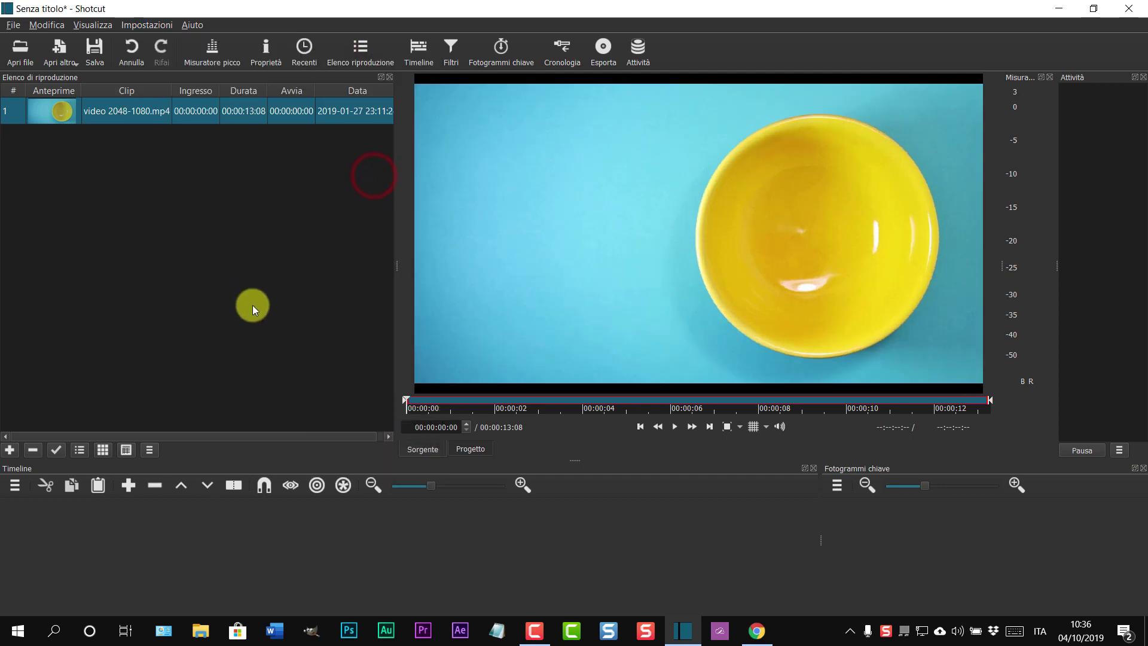
Check the resolution, aspect ratio and frame rate in the advanced export settings, and close the export settings.
click(604, 48)
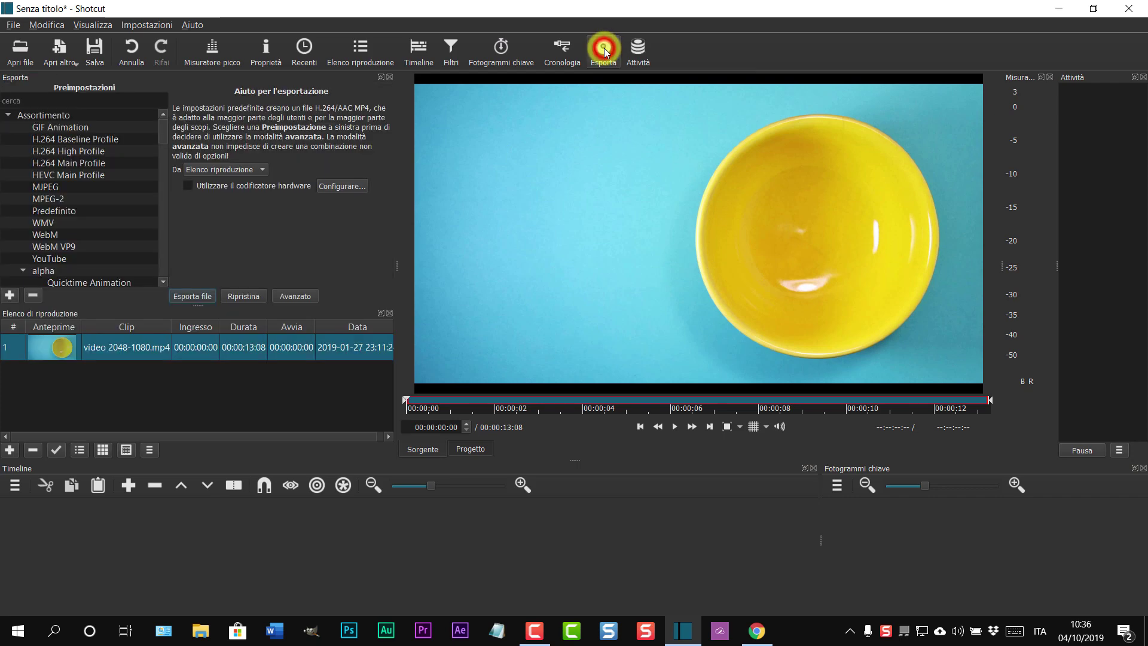
click(292, 297)
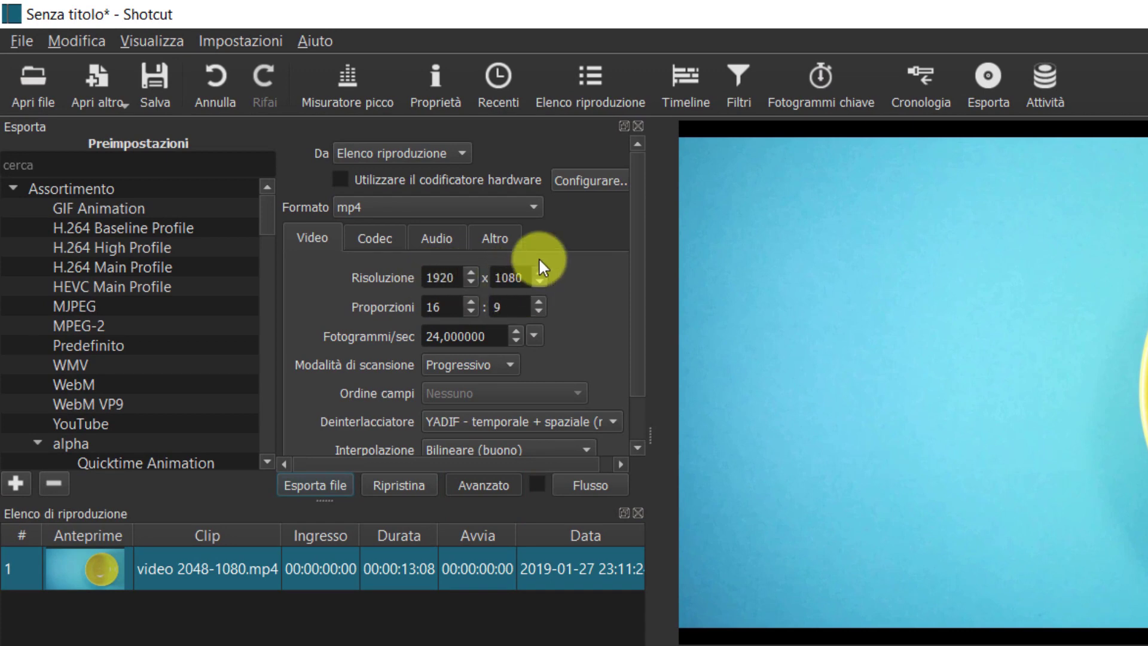
click(638, 126)
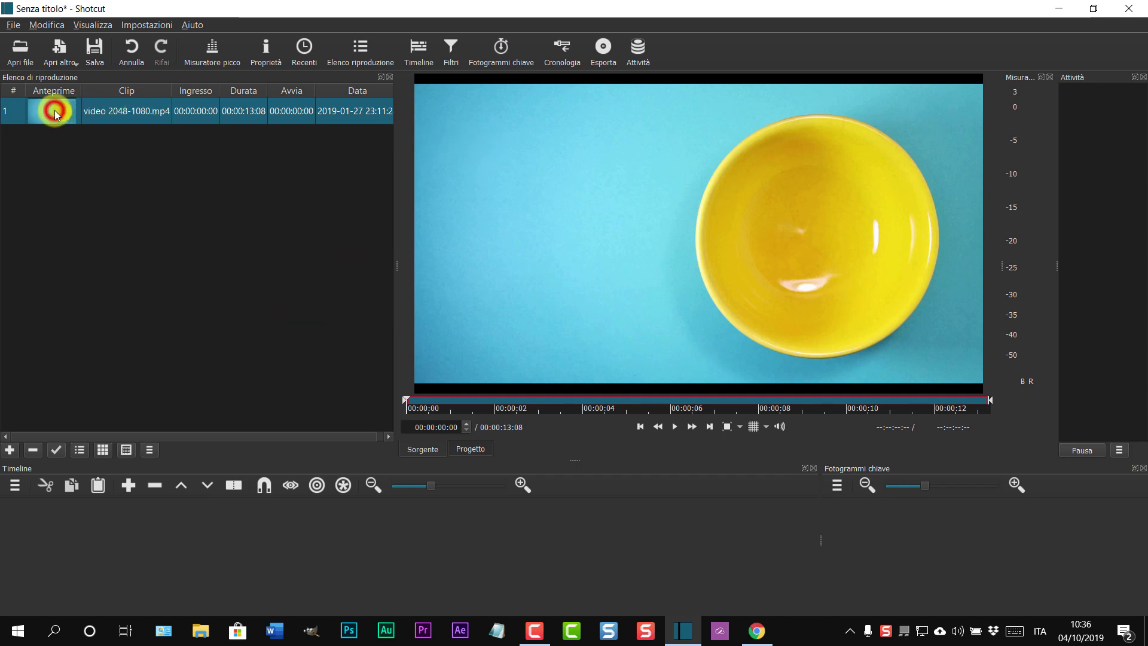
Place video 2048-1080.mp4 from the playlist on a new timeline track and preview a few seconds of playback.
drag(55, 110, 184, 550)
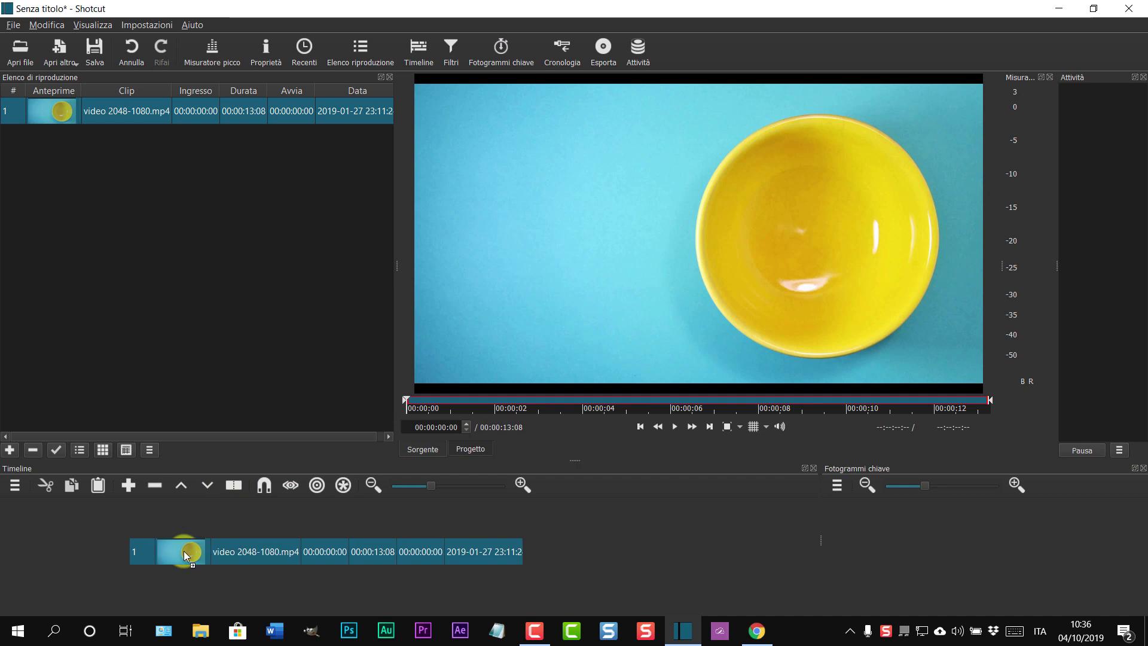
drag(184, 551, 184, 551)
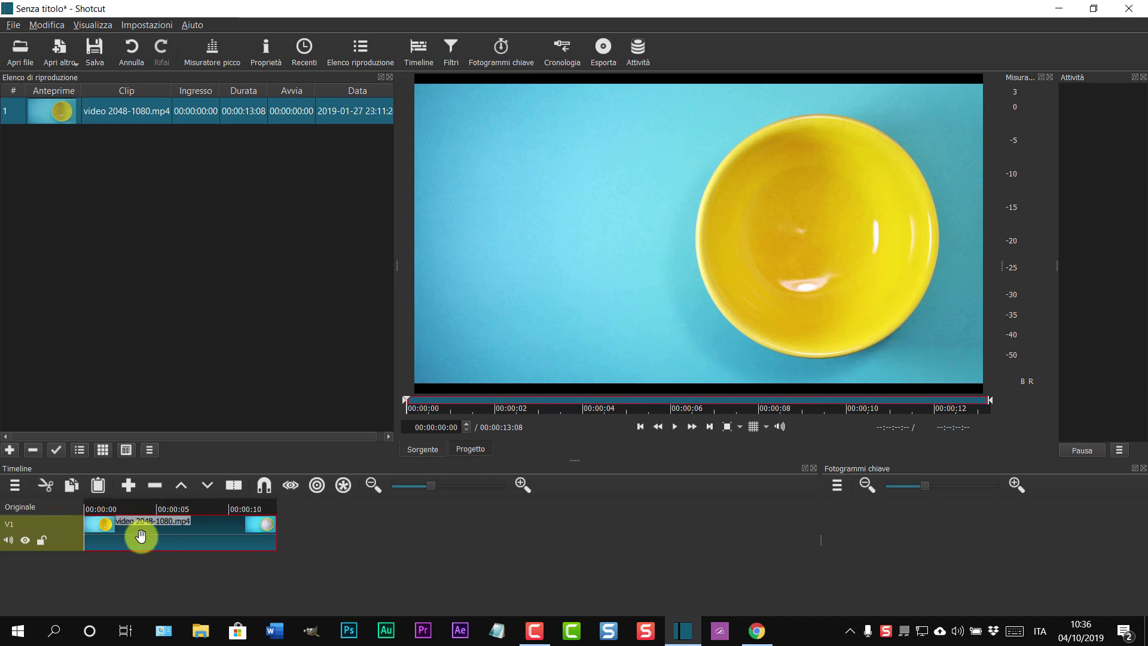
click(677, 427)
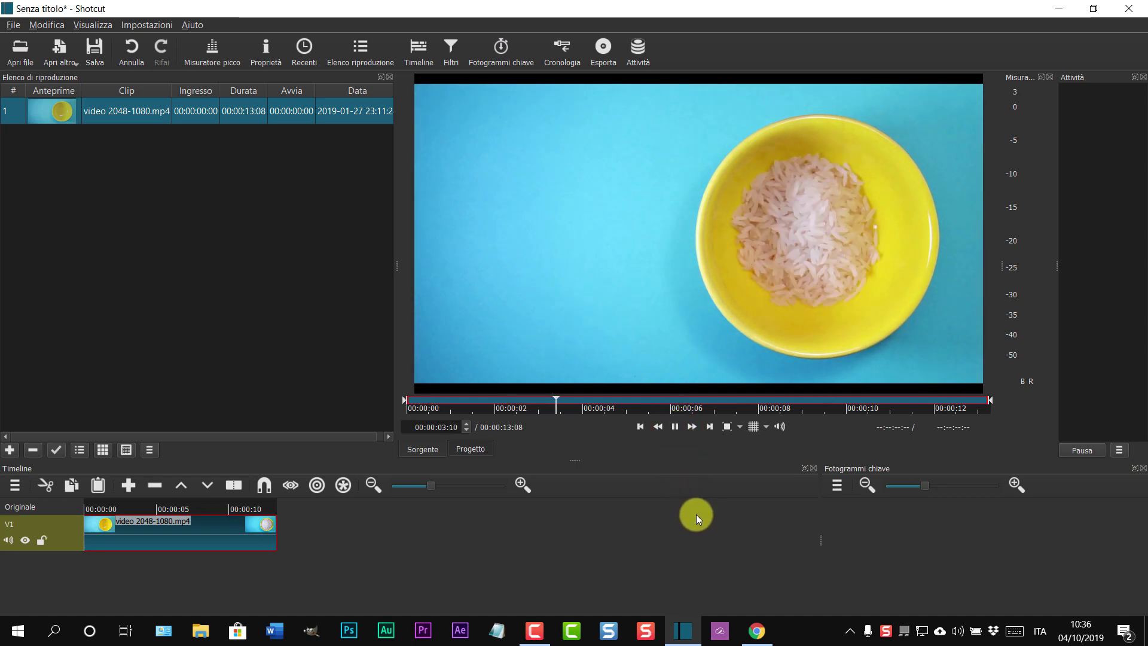
click(677, 426)
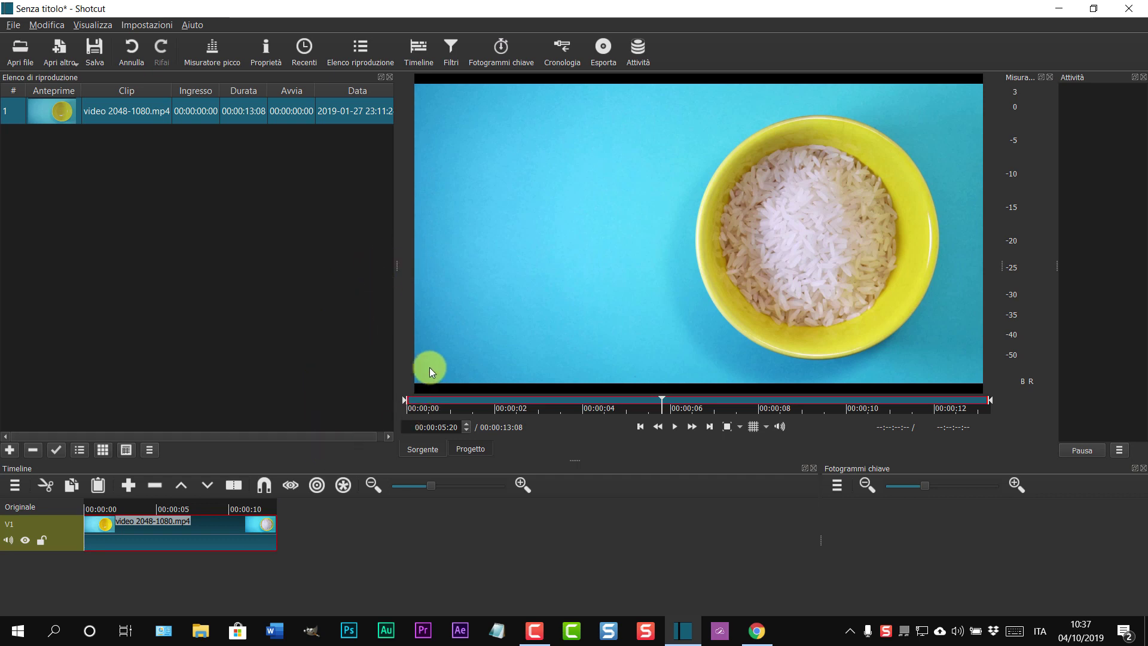
Check the names of the source videos in the Downloads folder with File Explorer, and close it.
click(202, 632)
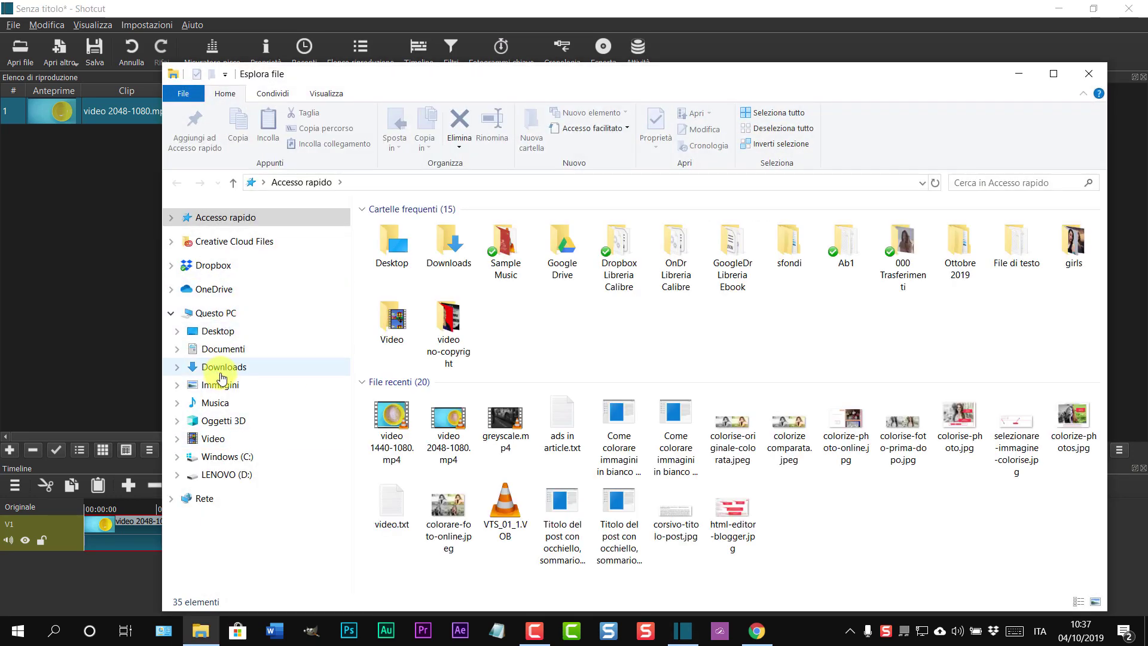
click(229, 370)
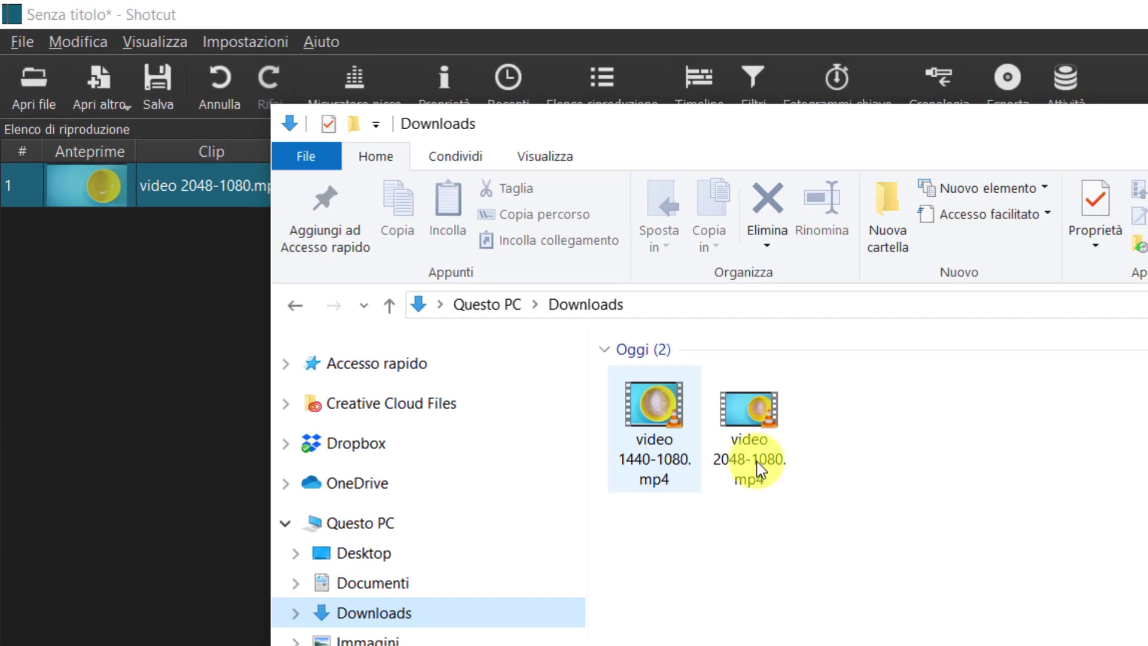
mouse_move(830, 516)
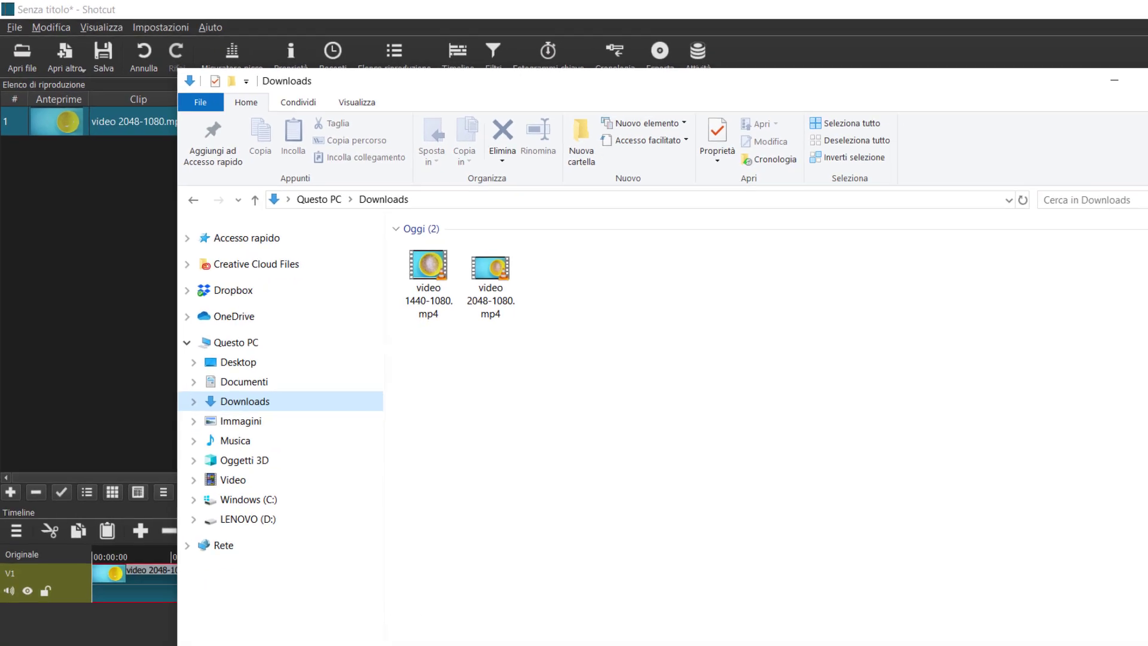
click(1093, 67)
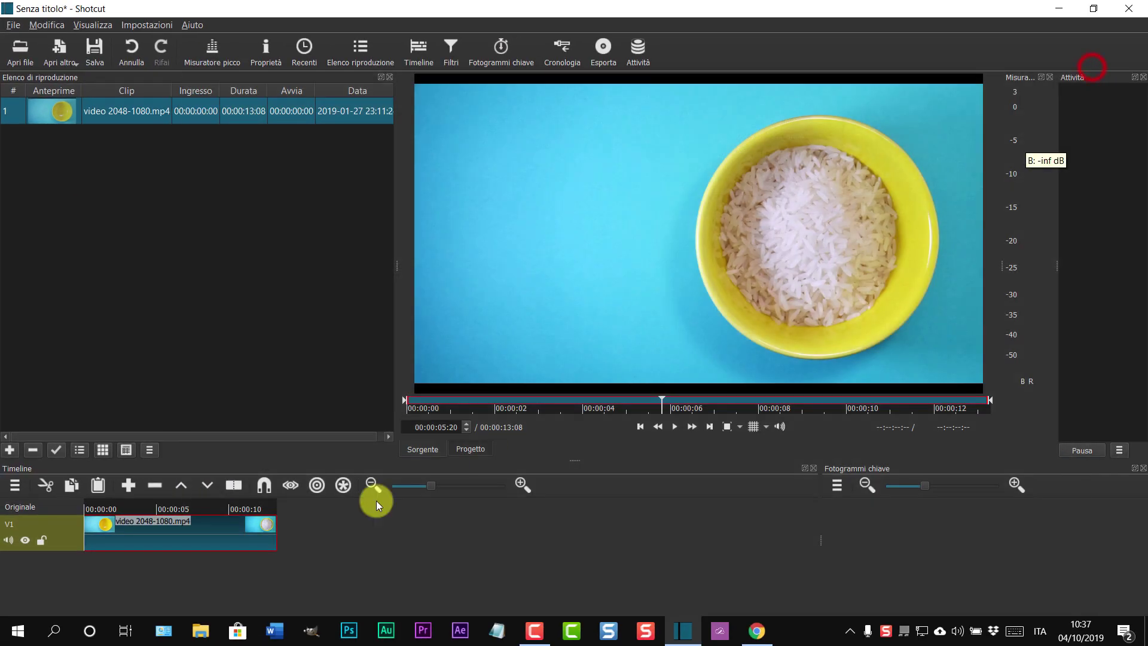
Add the video filter "Ritaglio: sorgente" to the video 2048-1080.mp4 clip on the timeline and hide the playlist.
click(179, 538)
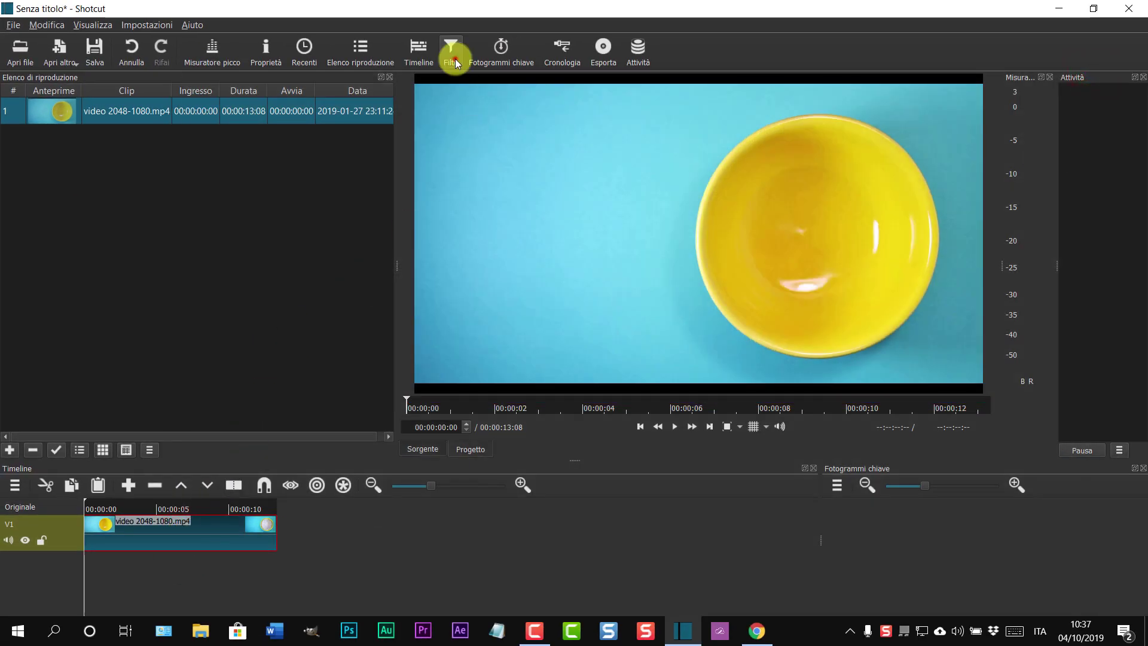
click(454, 59)
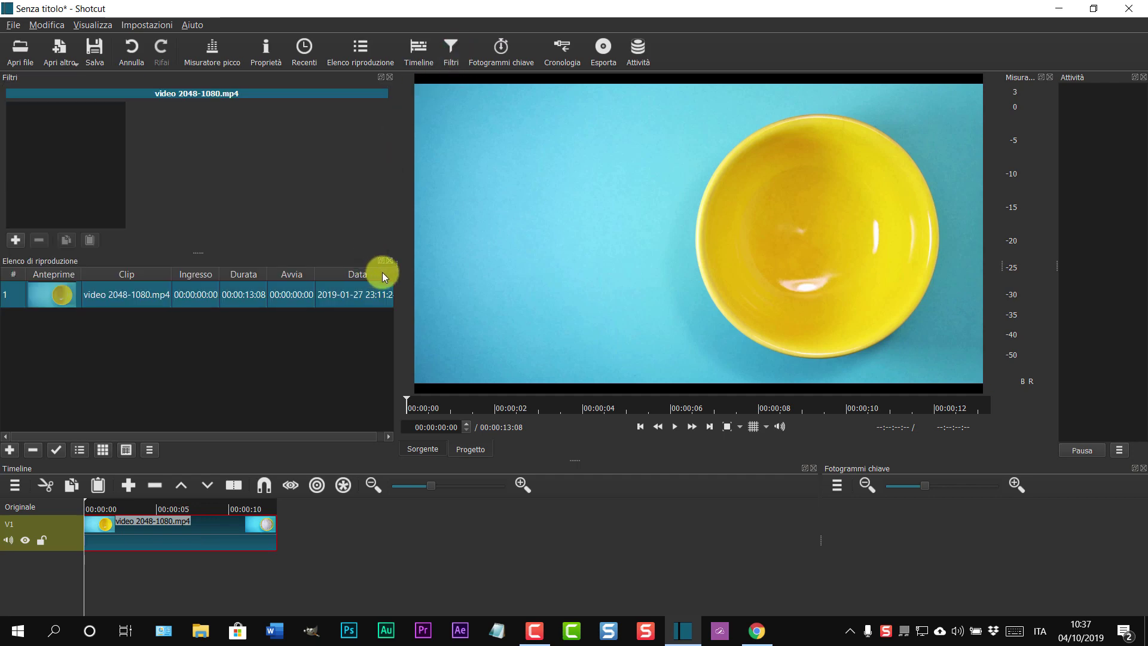
click(390, 261)
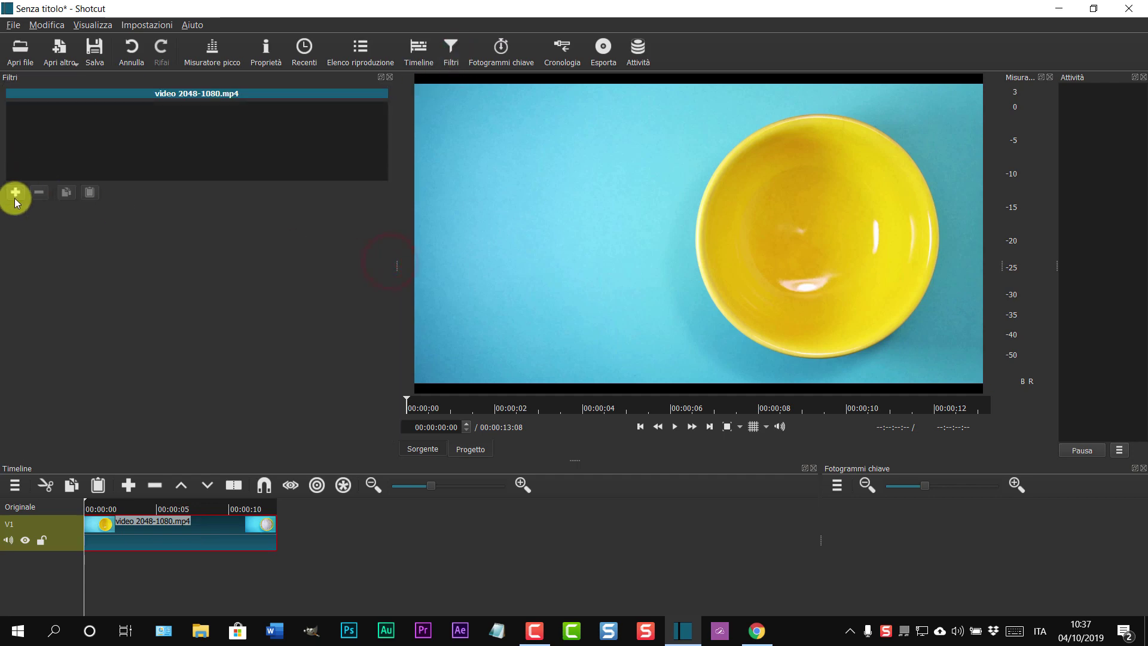
click(15, 193)
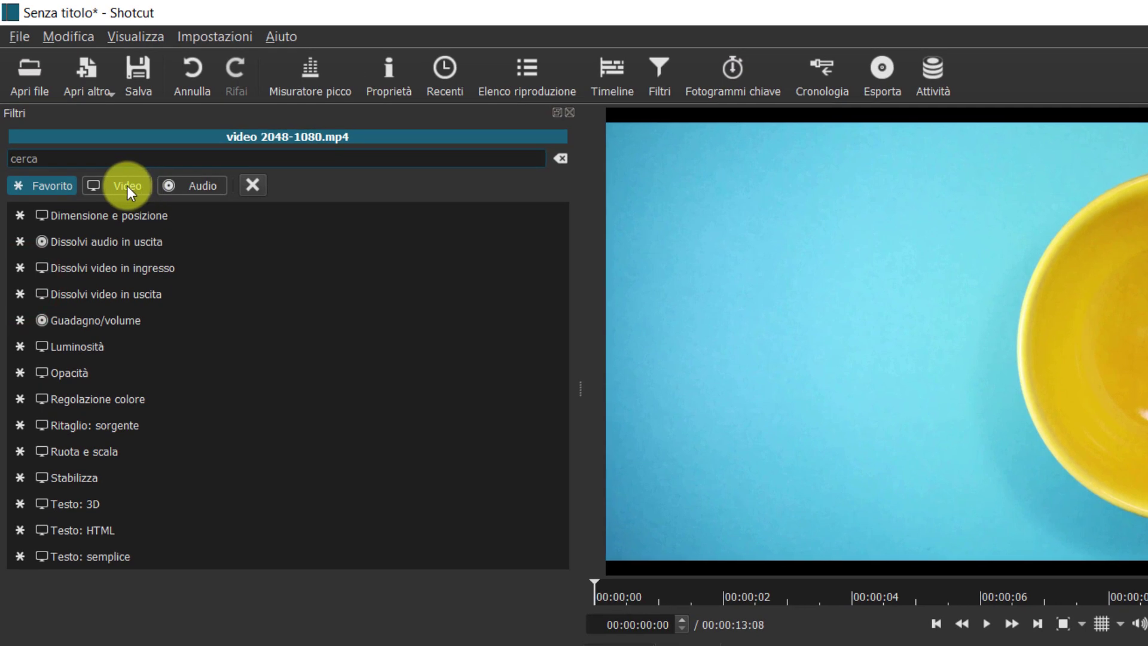
click(87, 127)
drag(562, 252, 559, 443)
click(130, 519)
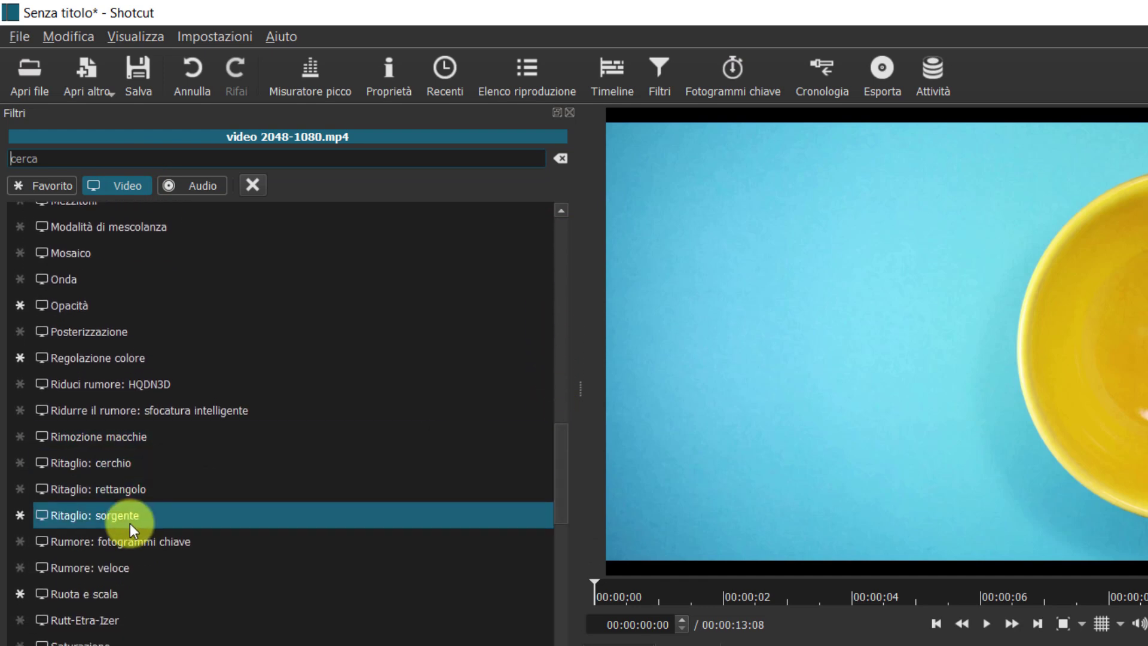
click(135, 518)
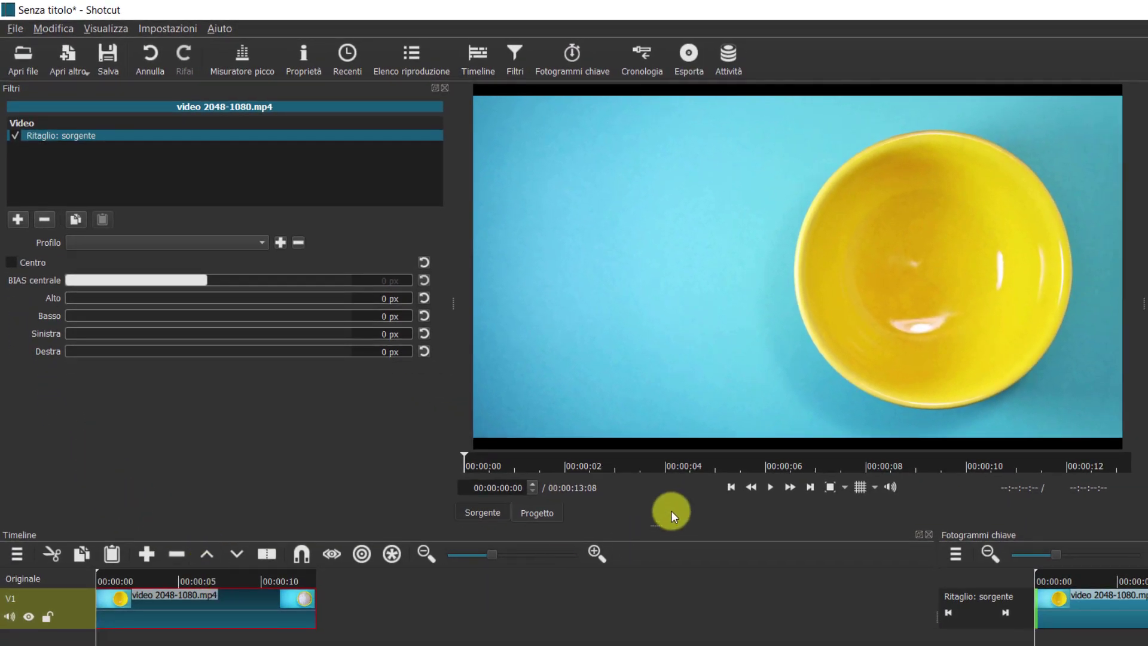
Set the source crop filter's left side (Sinistra) to 128 px.
click(731, 487)
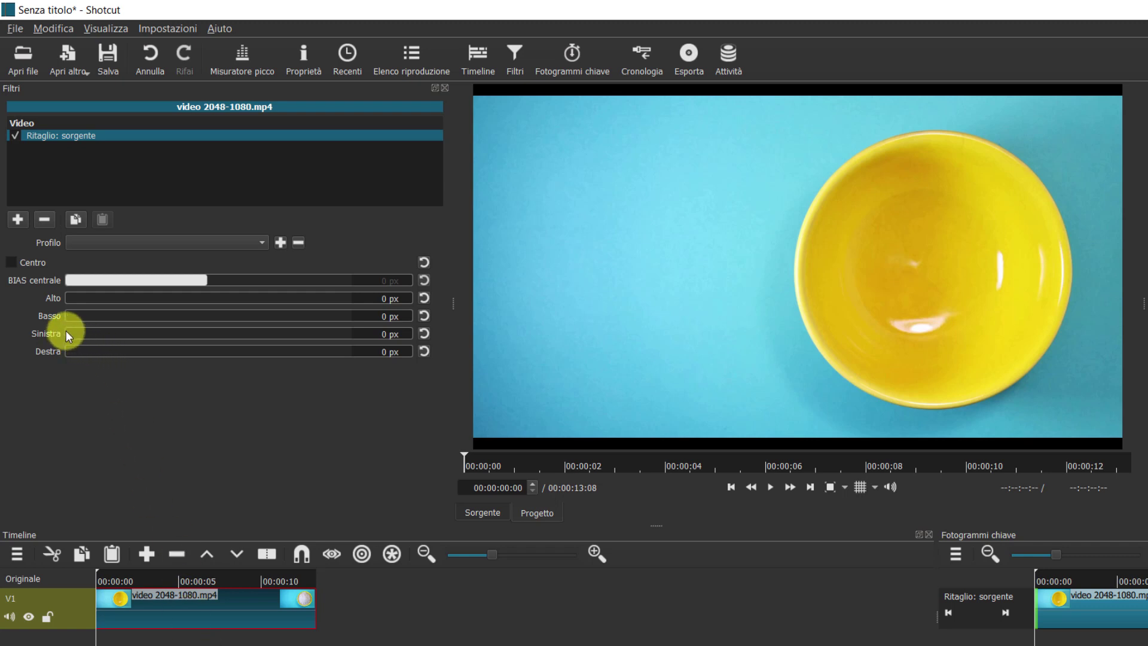
drag(65, 332, 84, 336)
drag(367, 335, 384, 334)
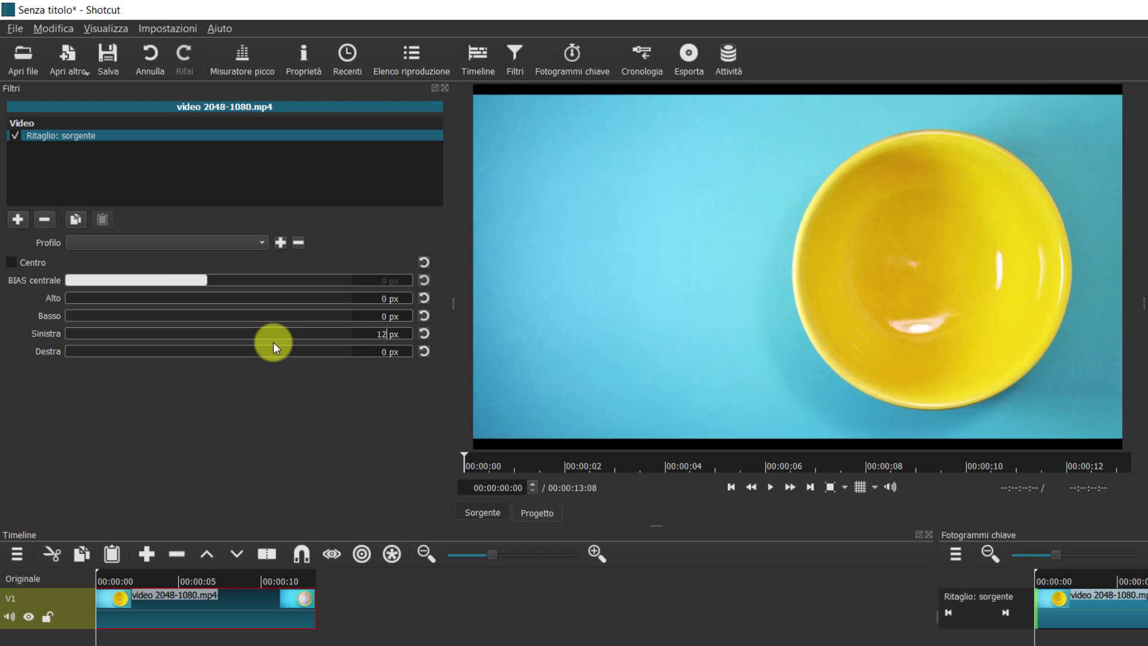
text(128)
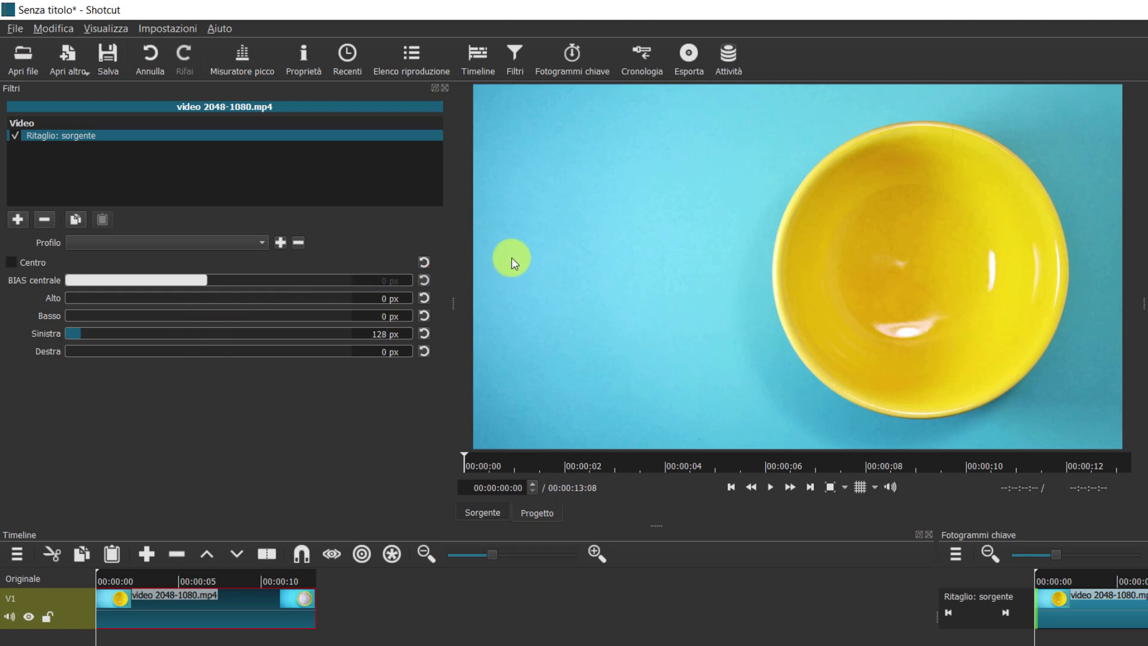
Try other left crop amounts freely to see their effect on the preview, and restore the Sinistra value of 128 px.
click(85, 333)
drag(99, 330, 55, 346)
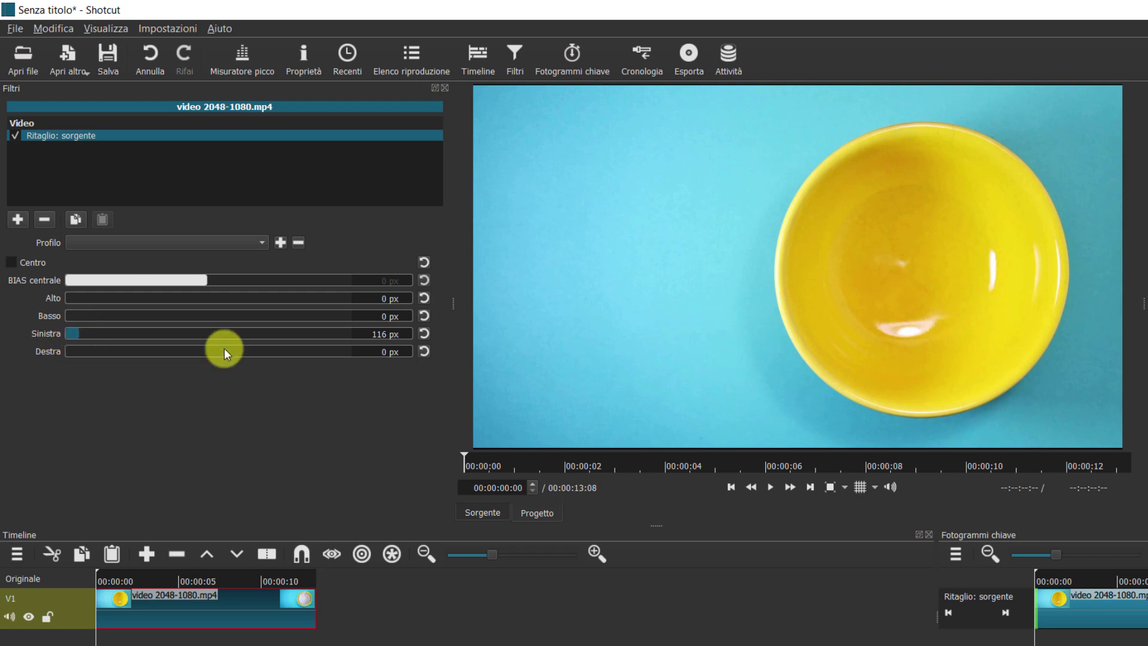
click(372, 334)
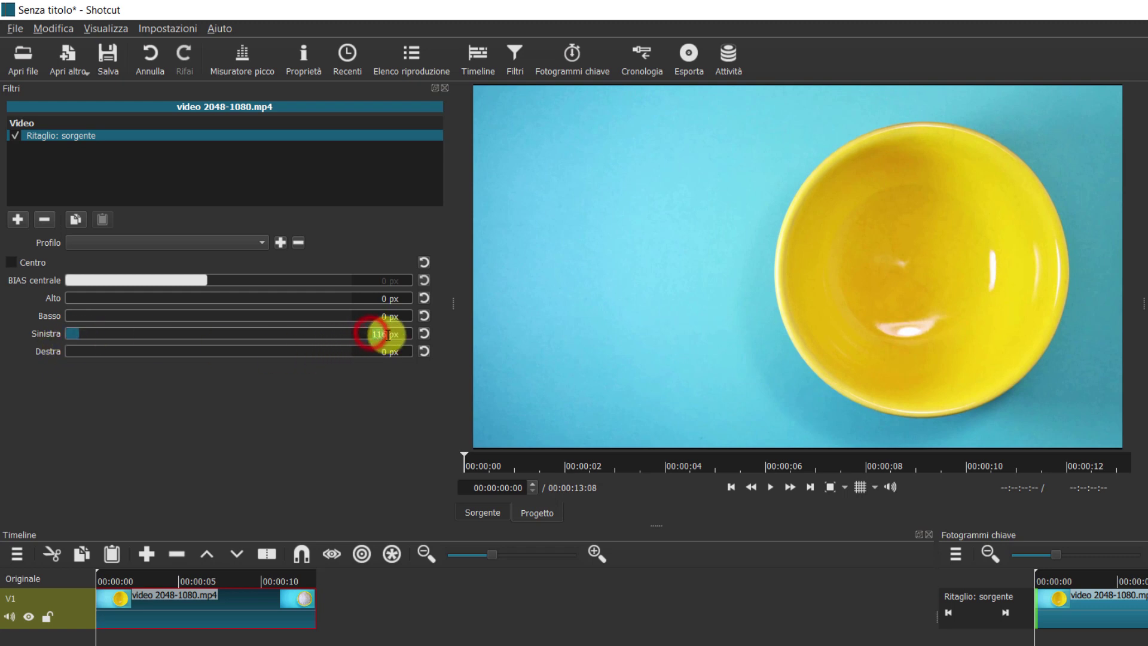
text(12)
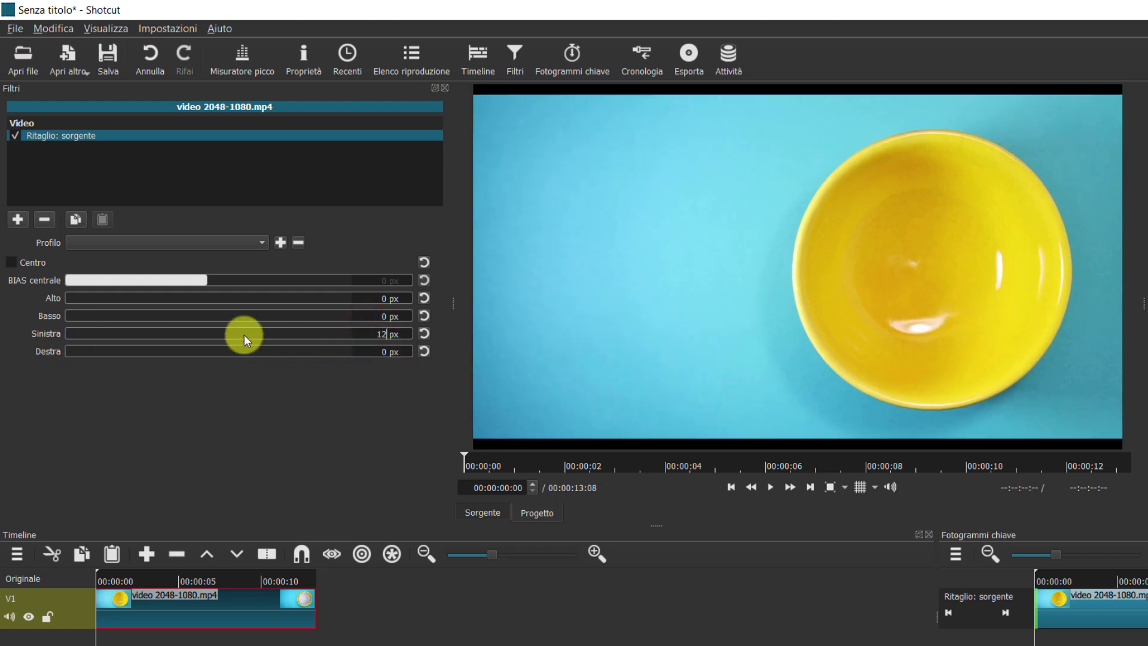
text(8)
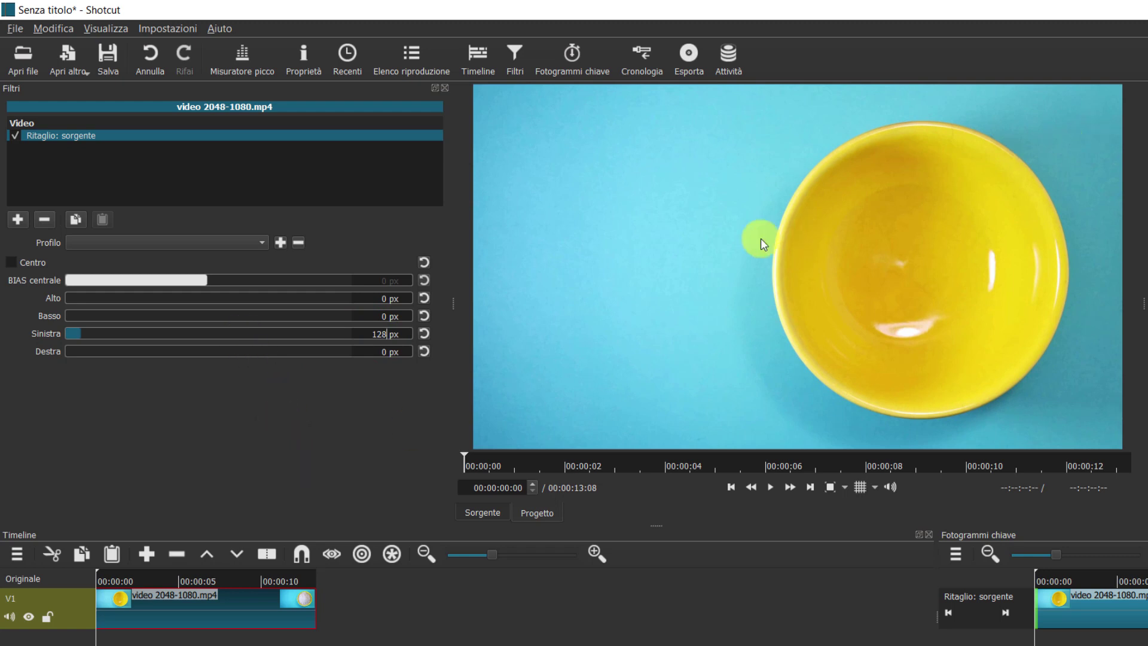
Export the timeline as an mp4 file named 1 in the Downloads folder, closing the filter settings beforehand.
click(688, 55)
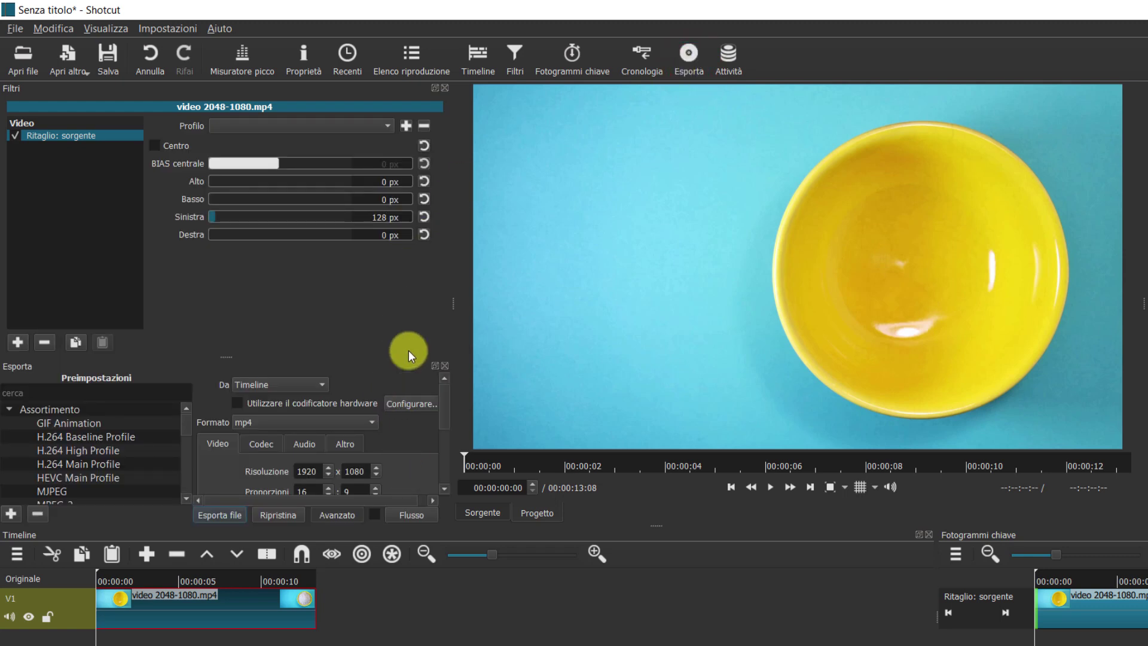
click(446, 88)
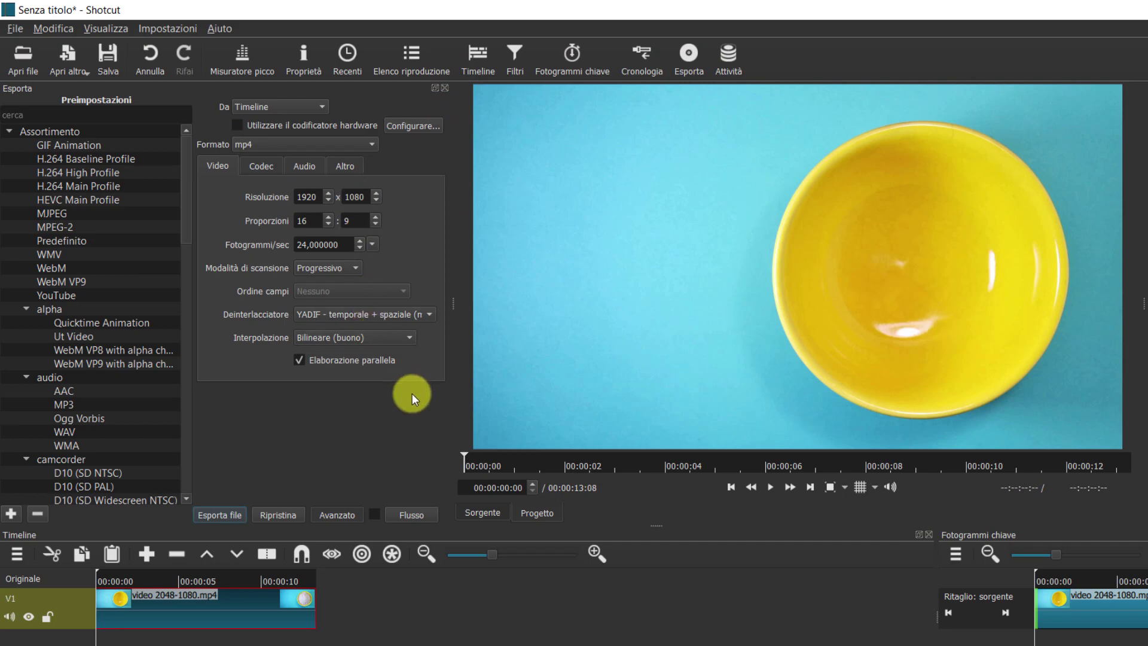
click(232, 515)
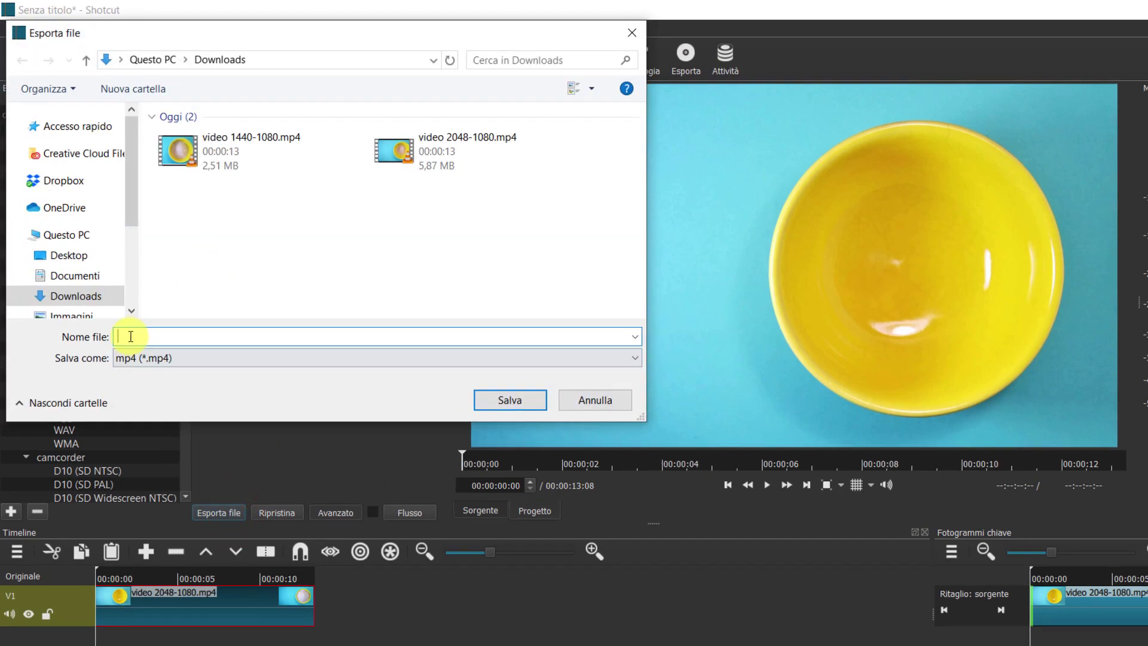
click(132, 342)
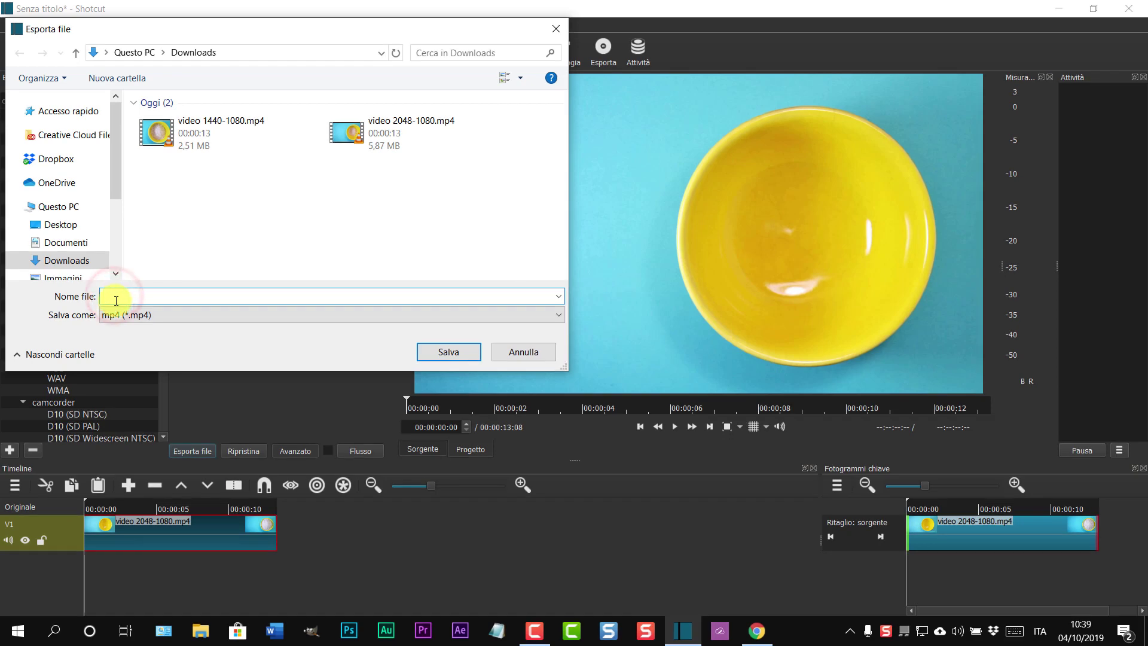
text(t)
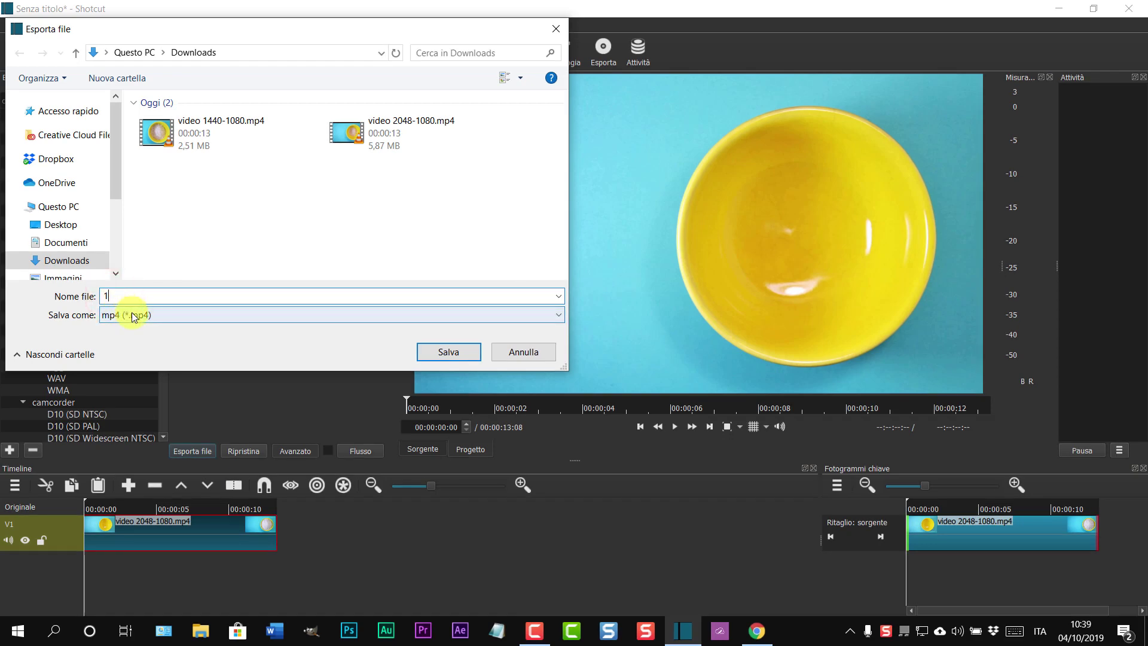
click(448, 352)
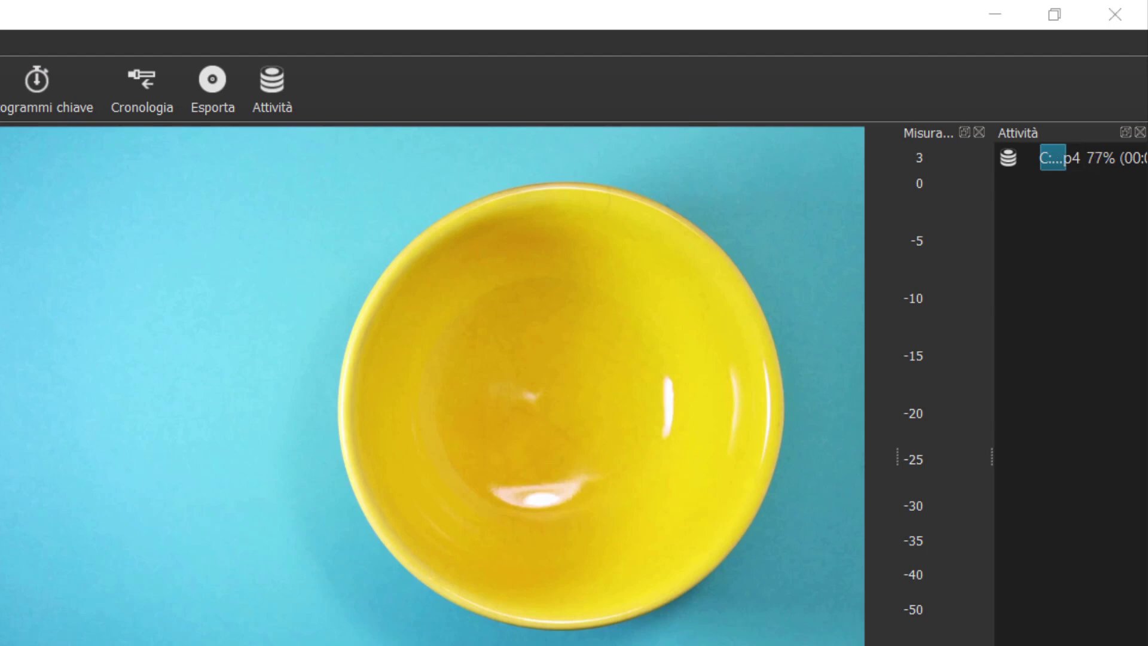
Open File Explorer at the Downloads folder and select the video 1440-1080.mp4 file to check its dimensions.
key(super+e)
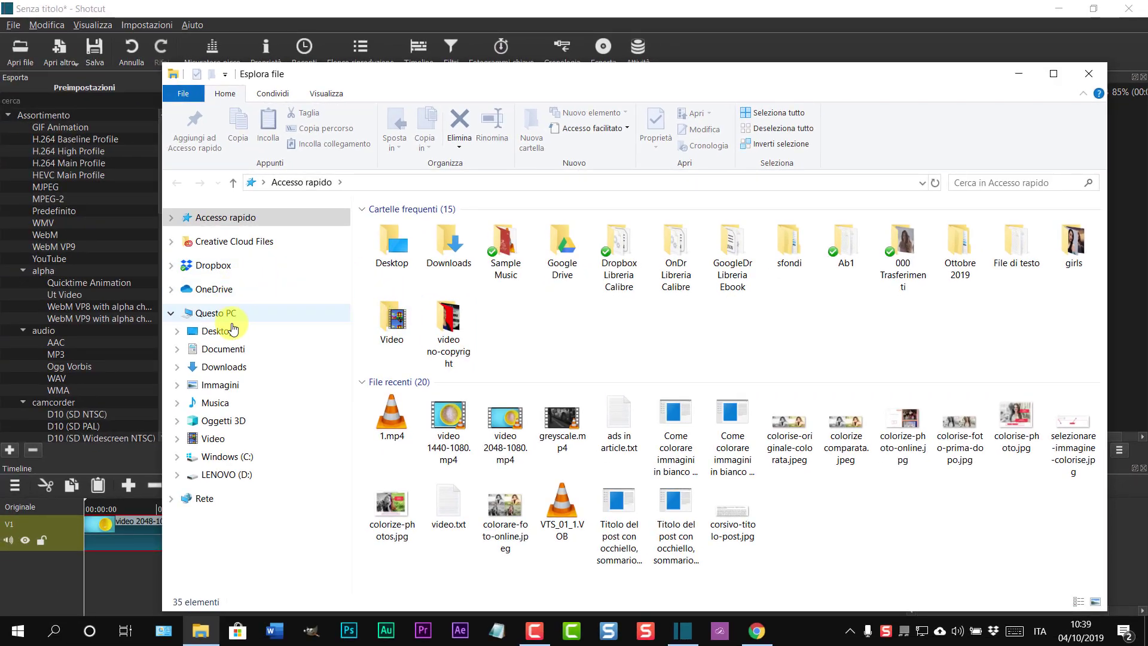
click(224, 366)
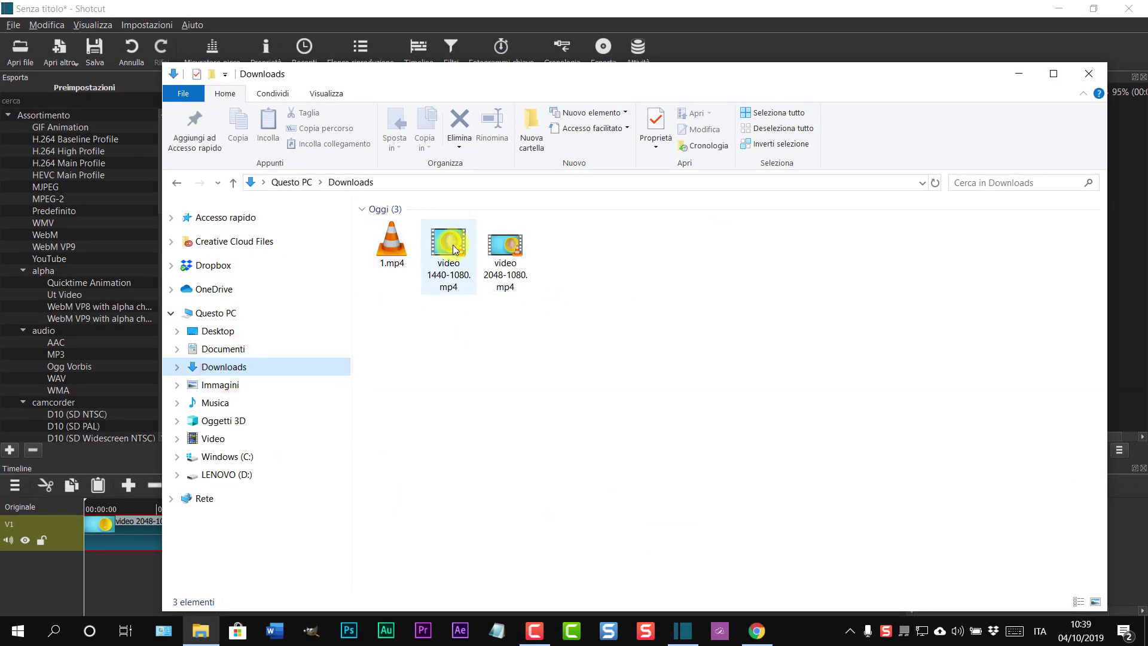
click(452, 248)
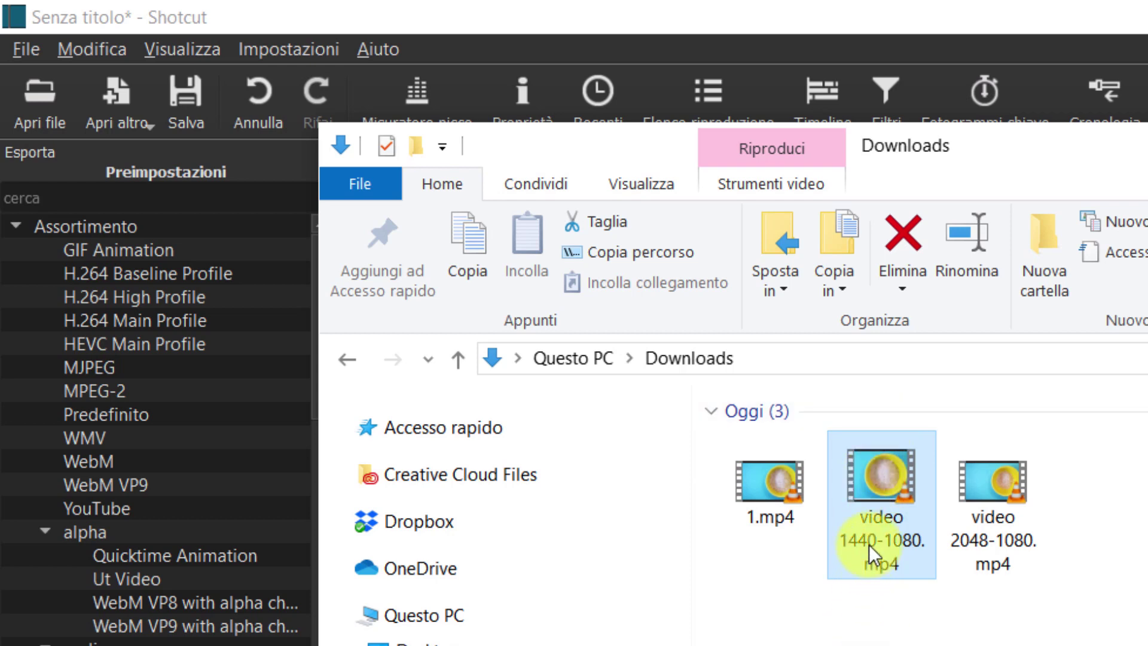
mouse_move(871, 543)
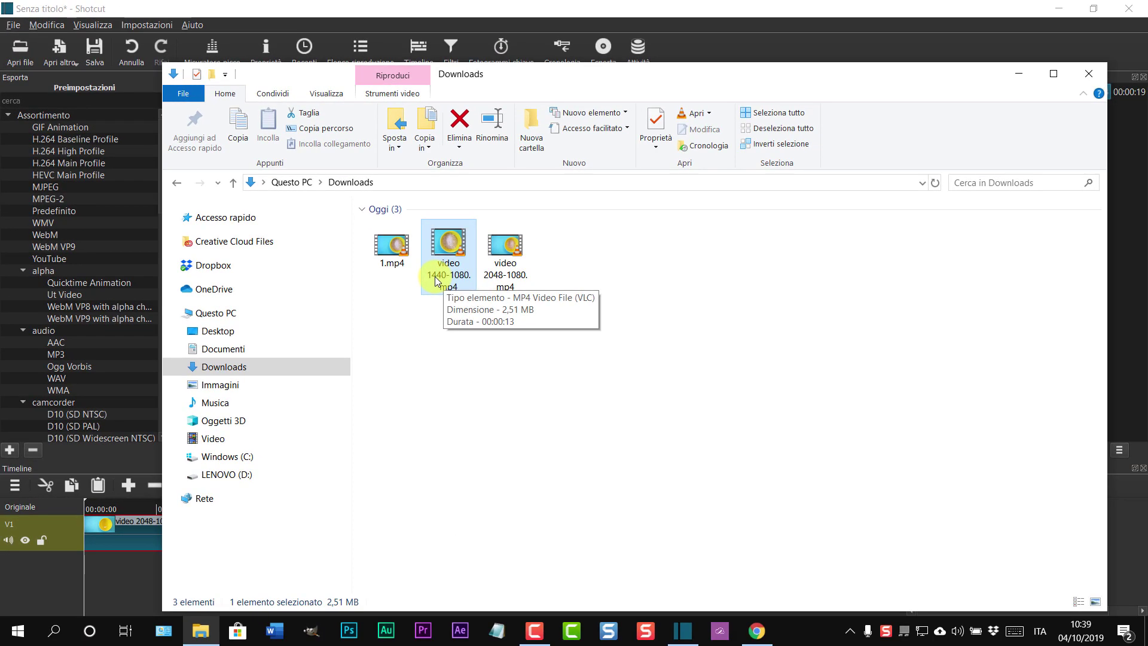
Switch to Chrome and open the Google home page in a new tab.
click(756, 631)
click(201, 12)
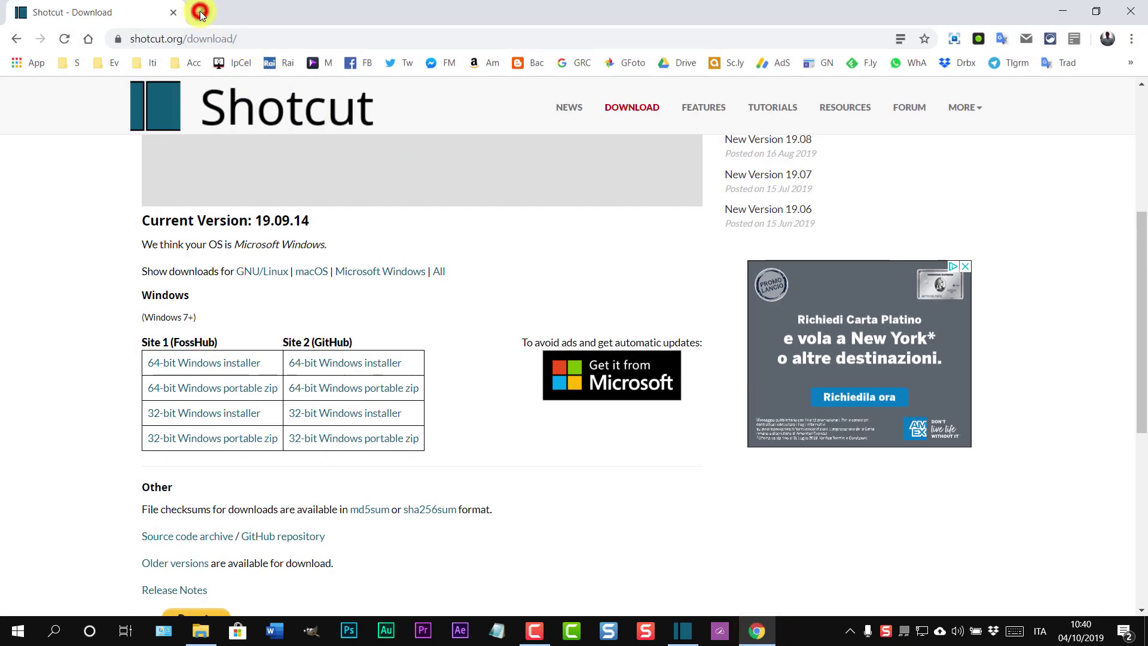
click(88, 39)
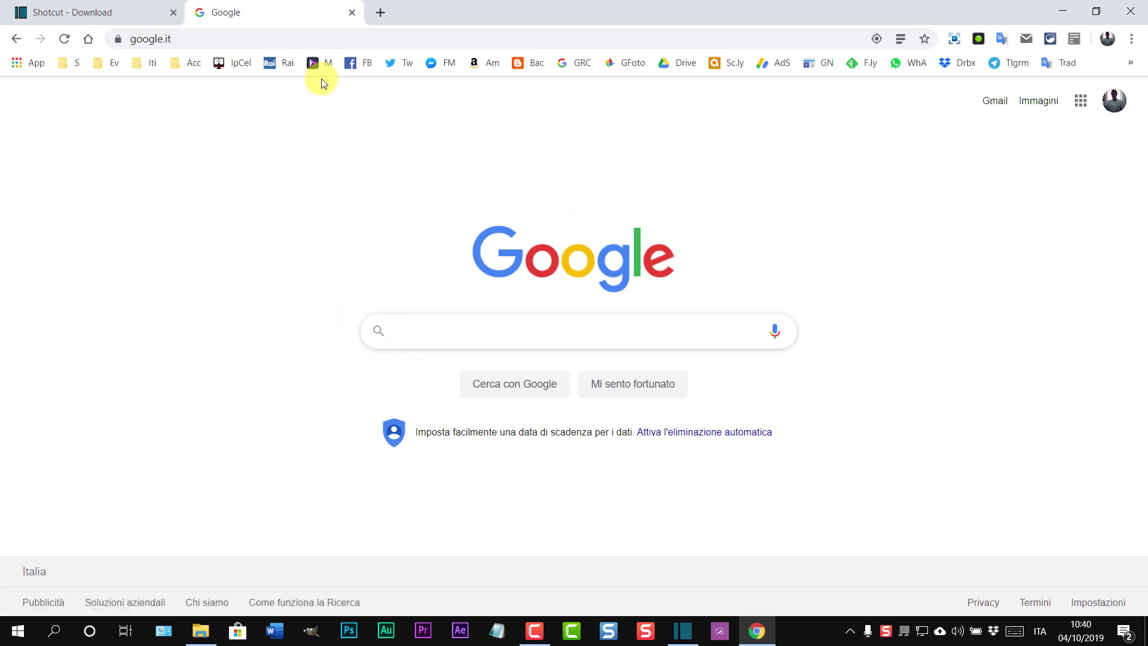
Calculate the 16:9 height for a 1440 px width by searching Google for "(1440:16)*9=".
click(313, 39)
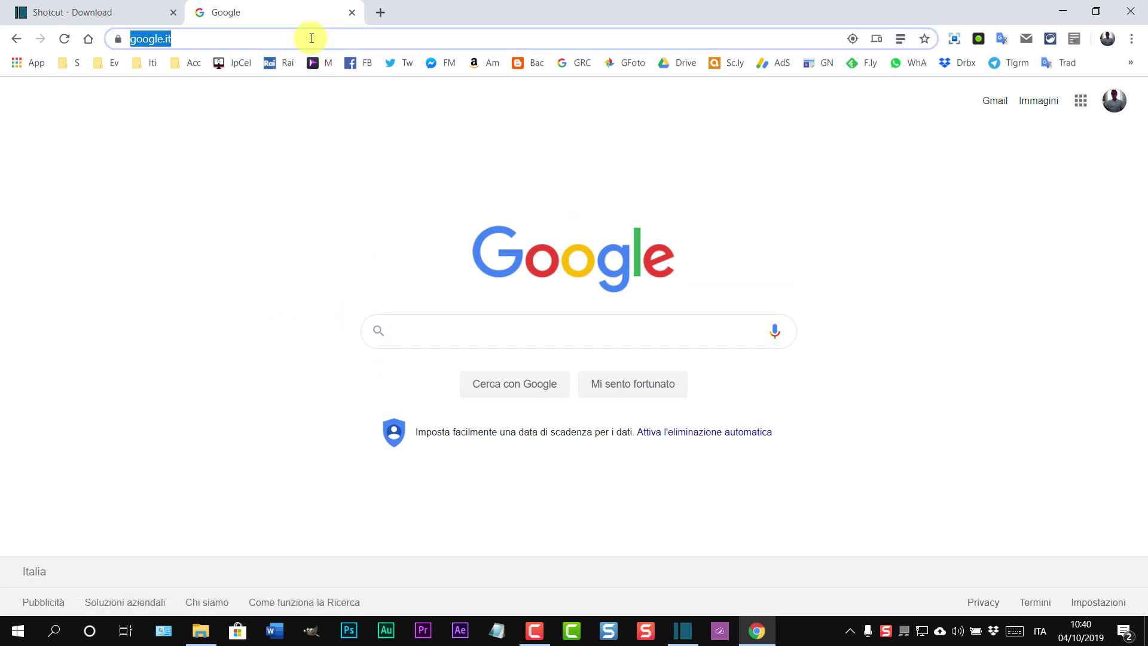
text(144)
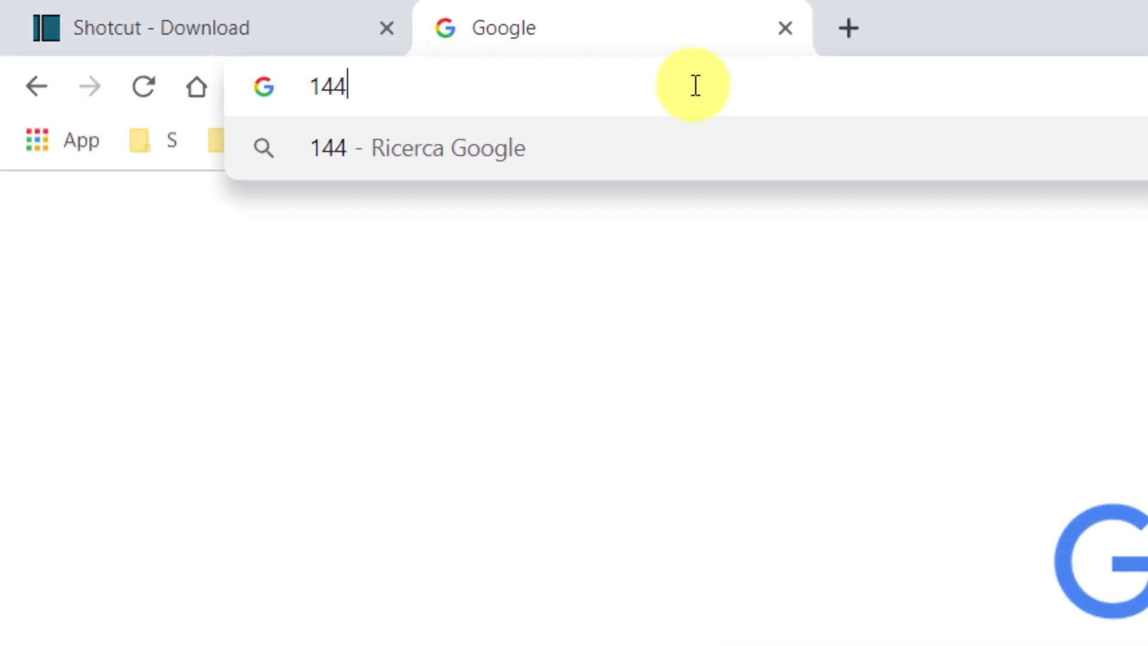
text(0)
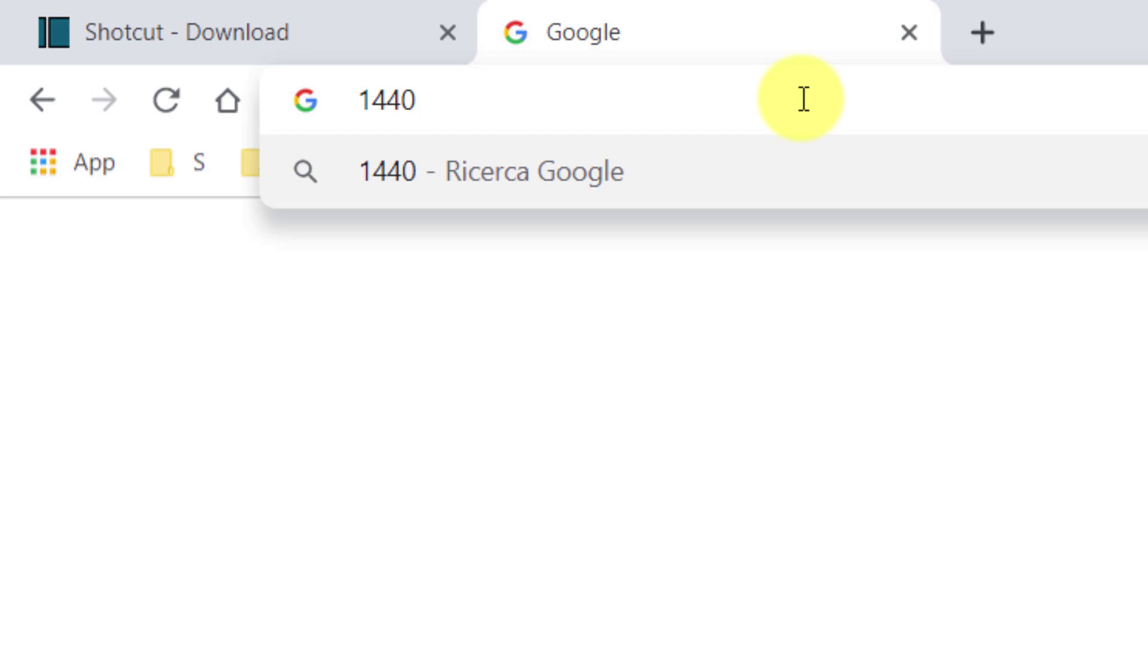
text(:1)
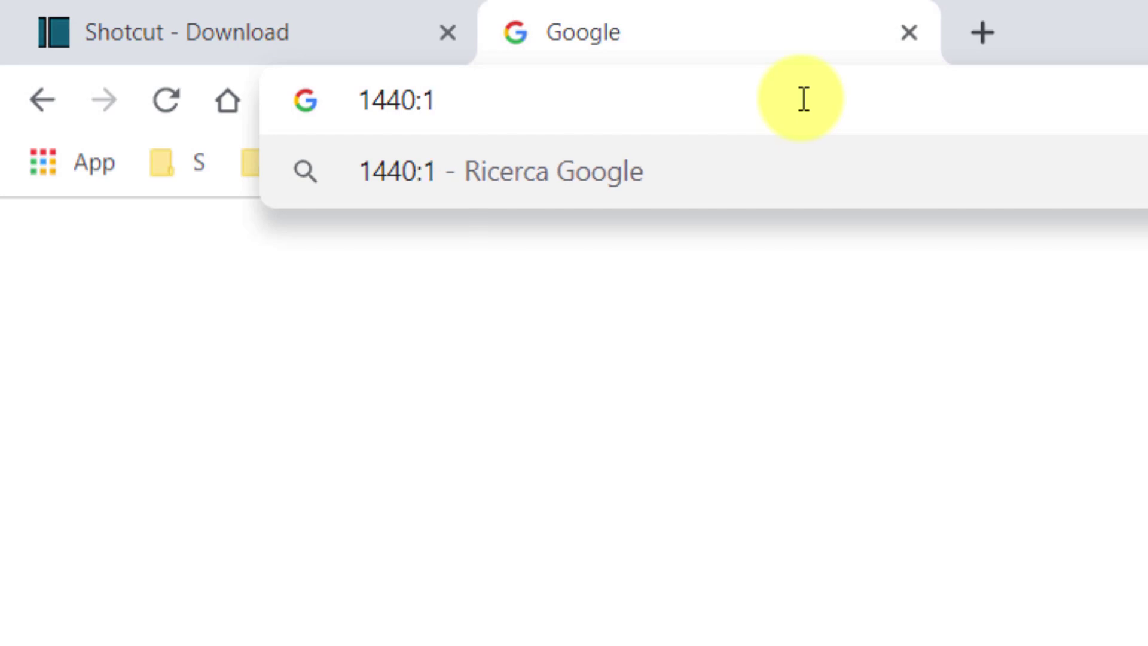
text(6)
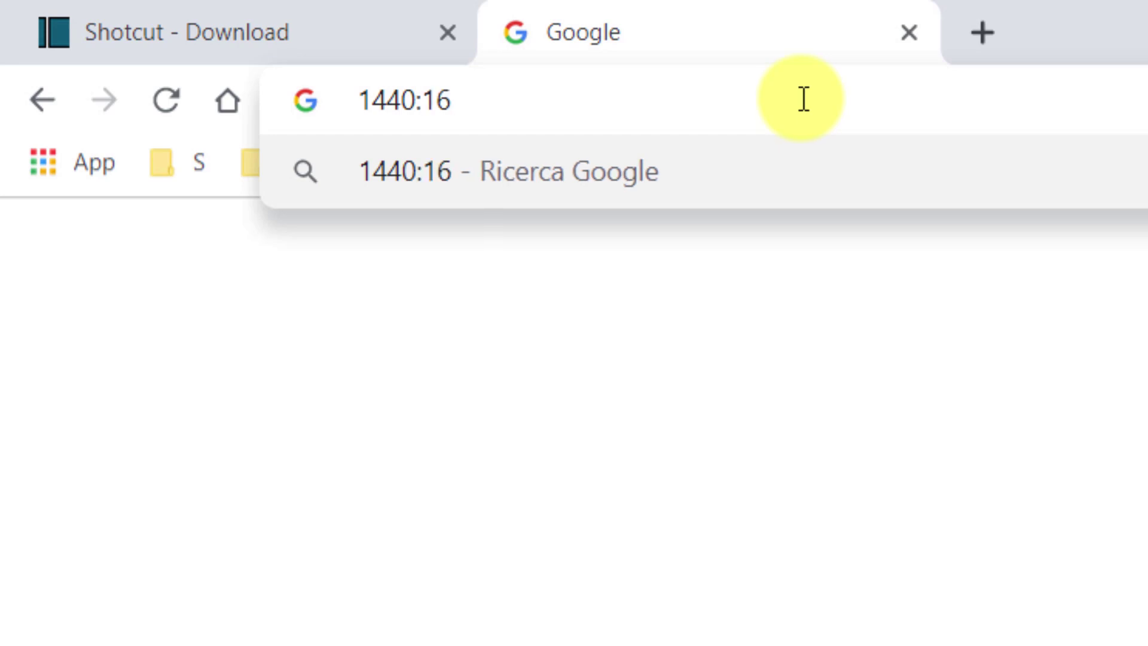
click(357, 99)
text(()
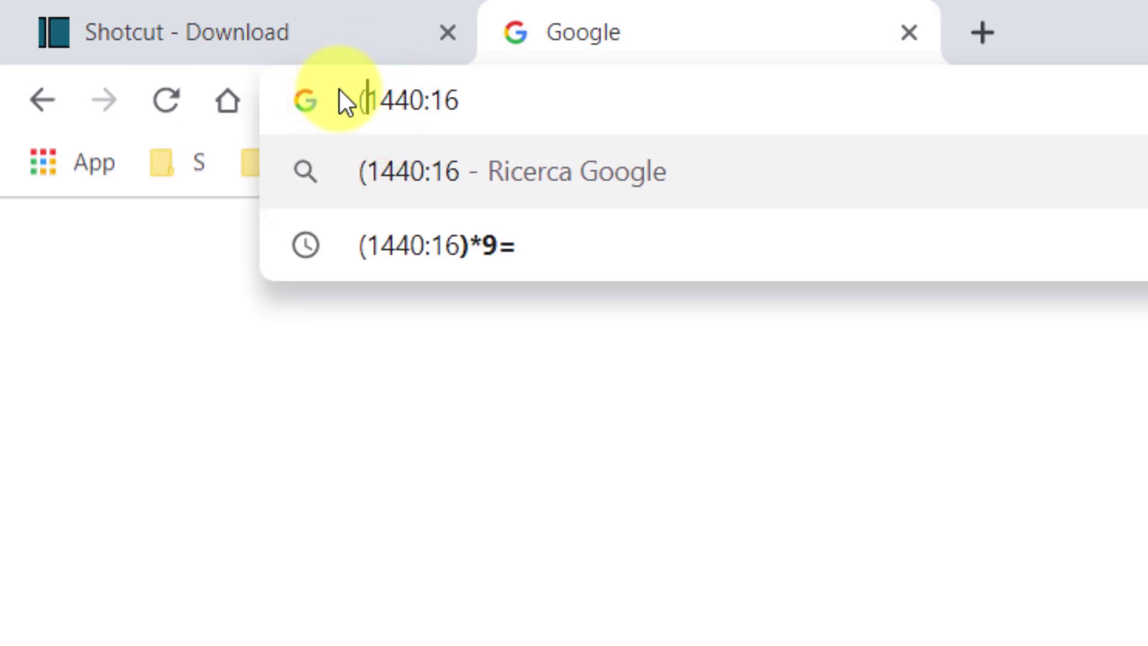
click(495, 90)
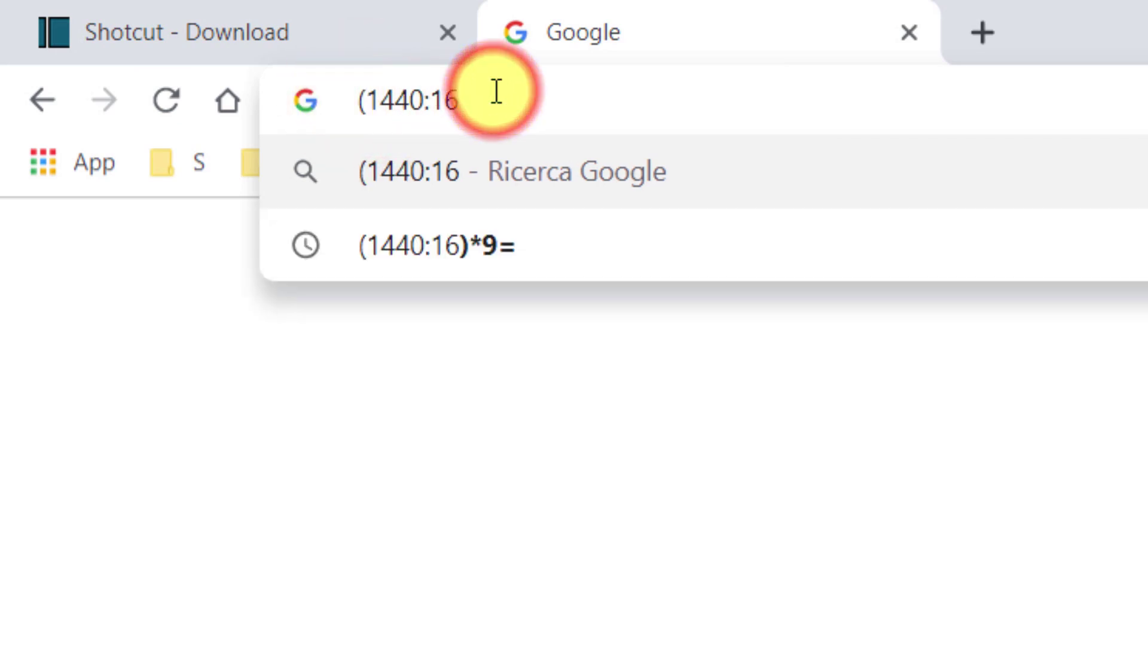
text())
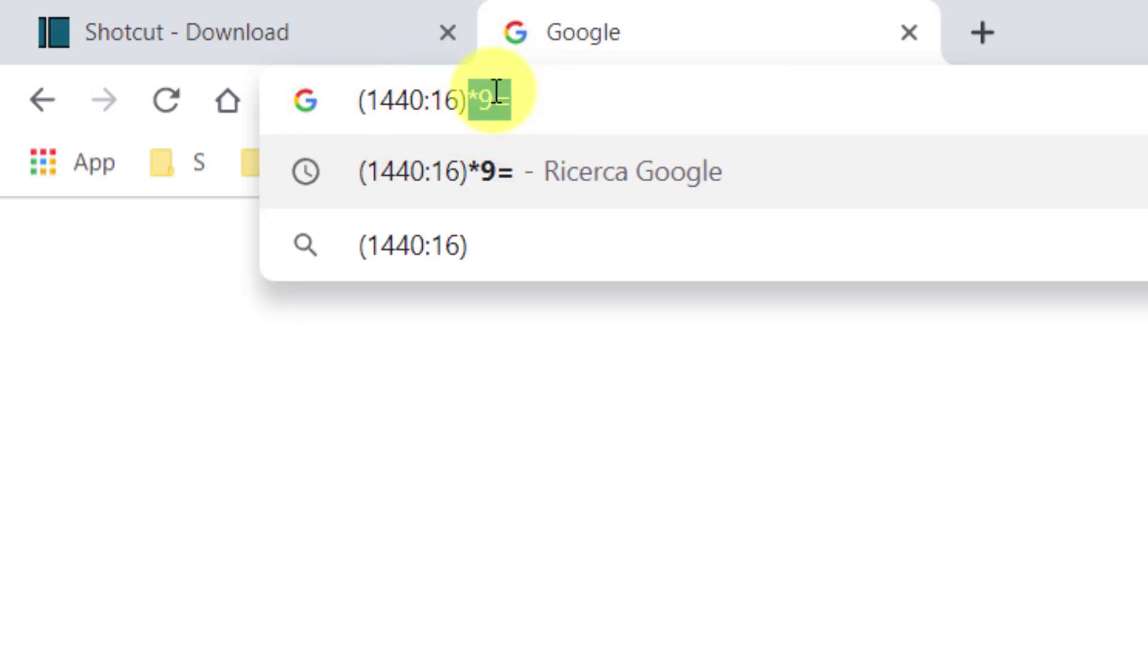
click(548, 110)
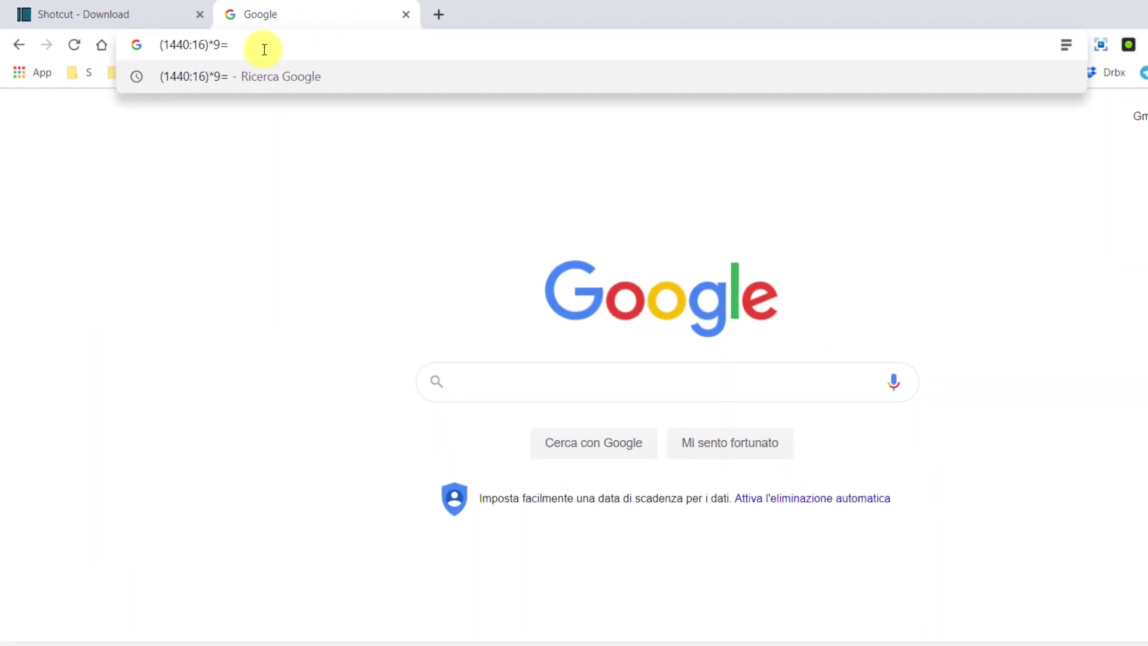
key(Return)
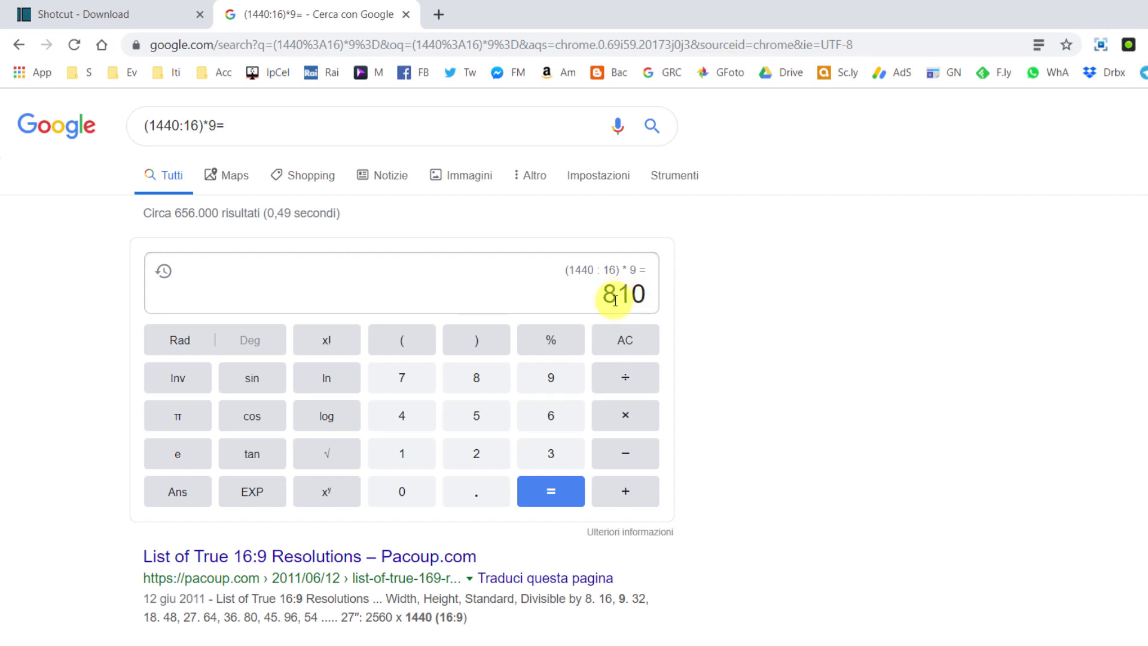
Revisit video 1440-1080.mp4 in the Downloads folder, then switch to Shotcut and start a new project without saving the current one.
click(230, 645)
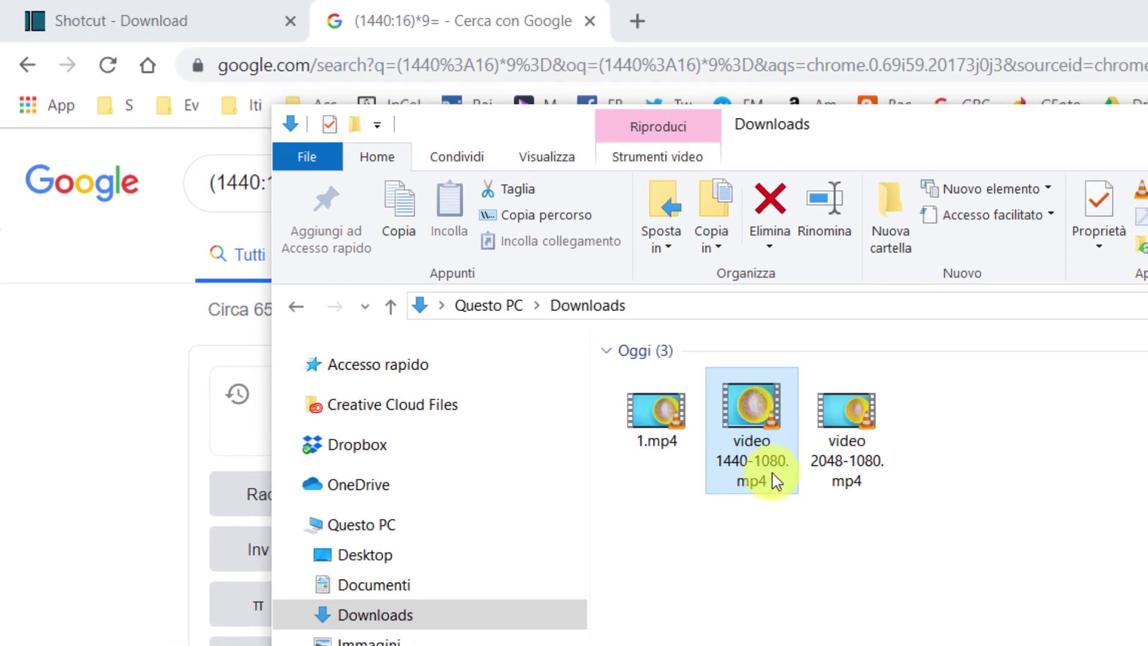
mouse_move(773, 474)
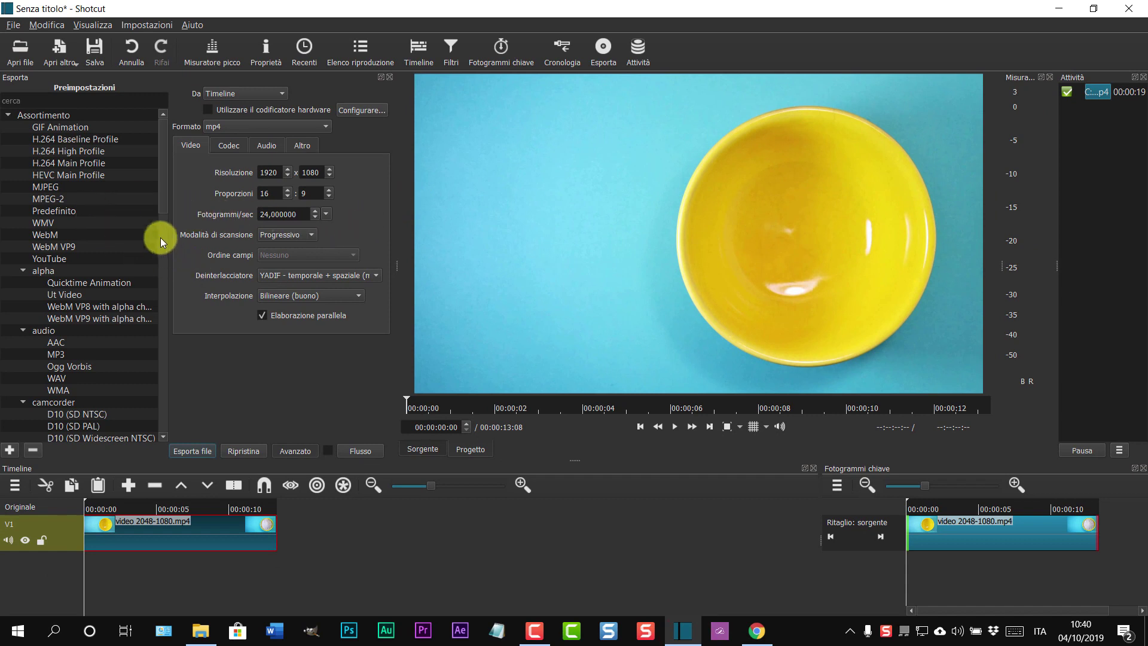
click(13, 25)
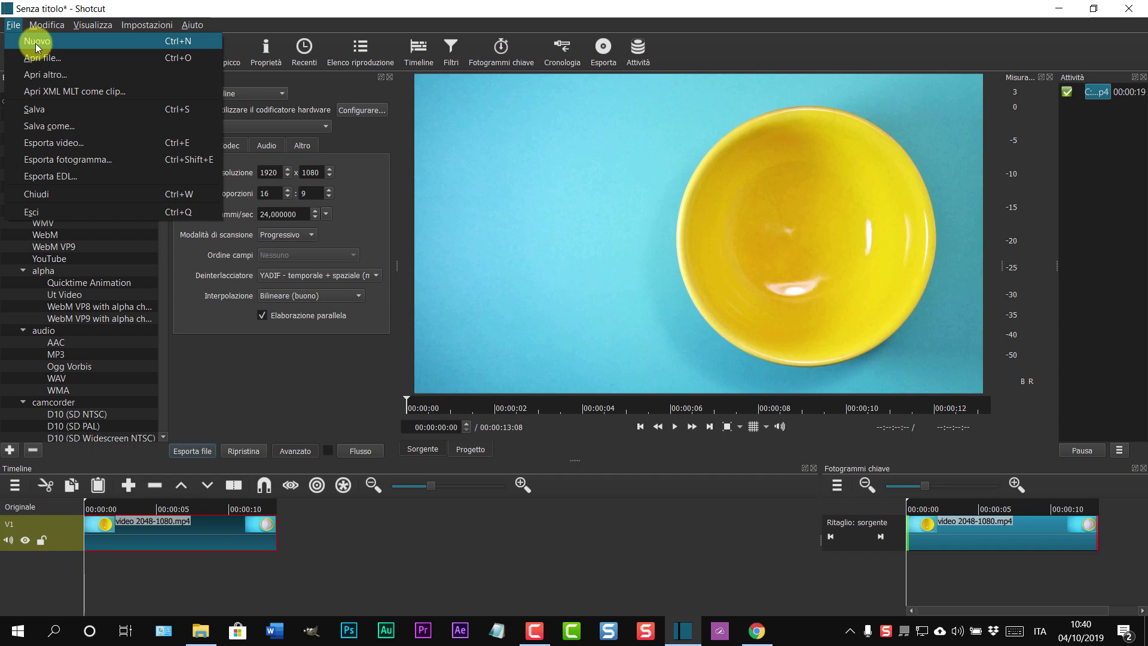
click(35, 42)
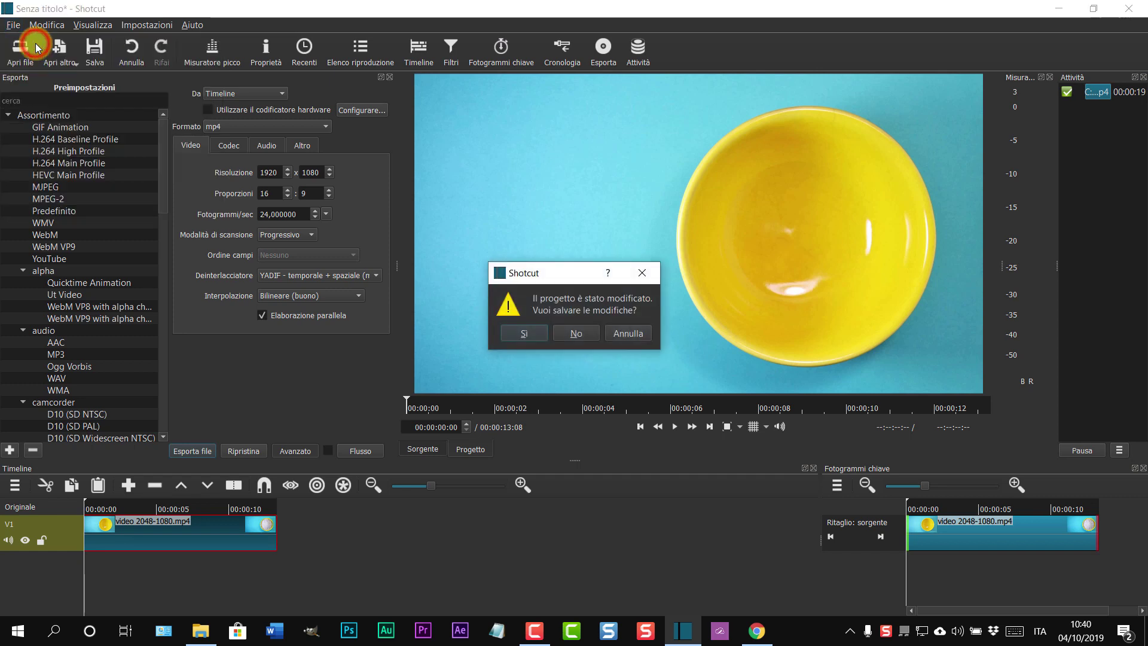
click(576, 334)
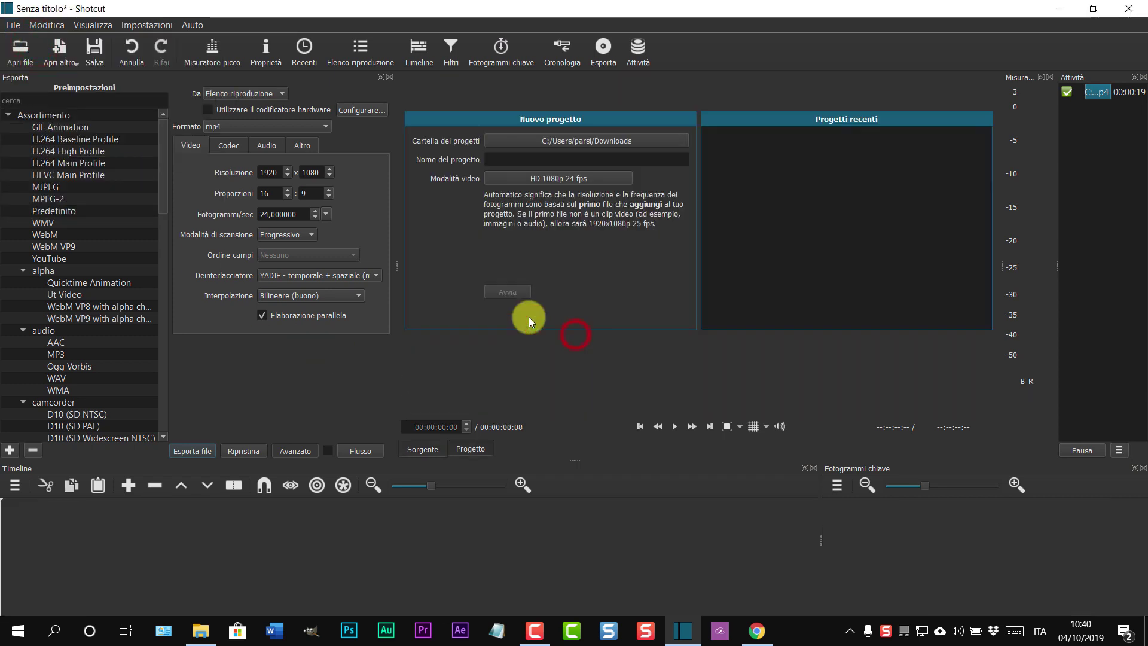